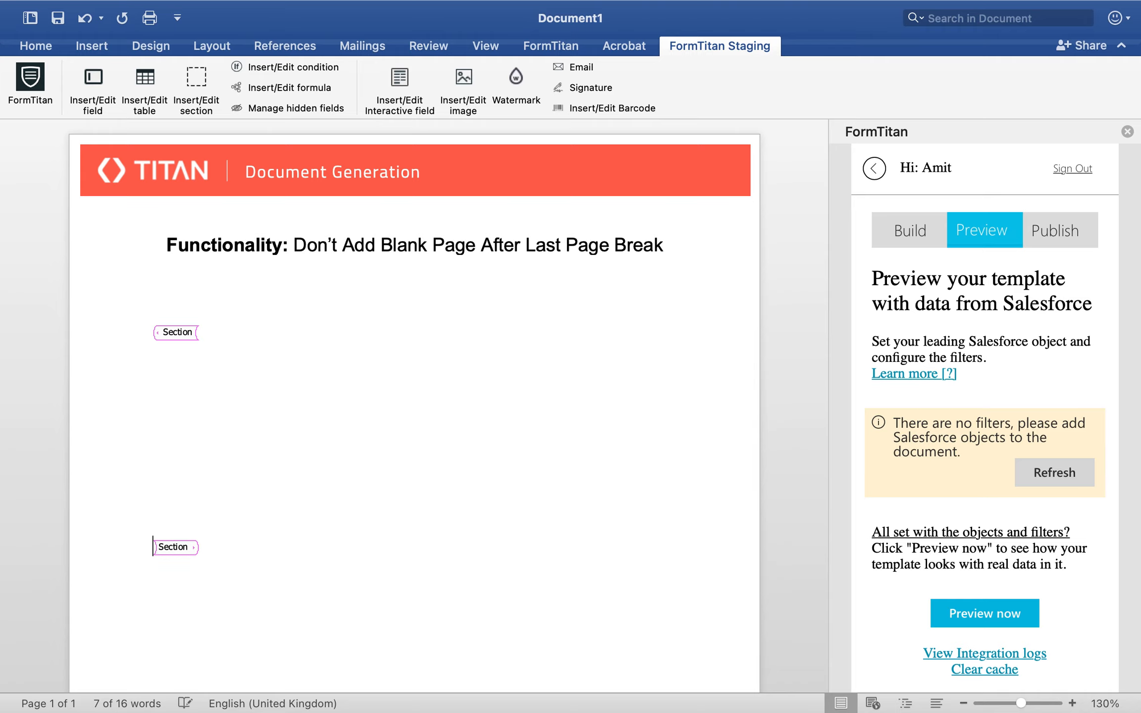
Add blank lines between the two Section tags so the closing tag sits near the end of the first page
{"action": "scroll", "coordinate": [416, 276], "scroll_direction": "down", "scroll_amount": 6}
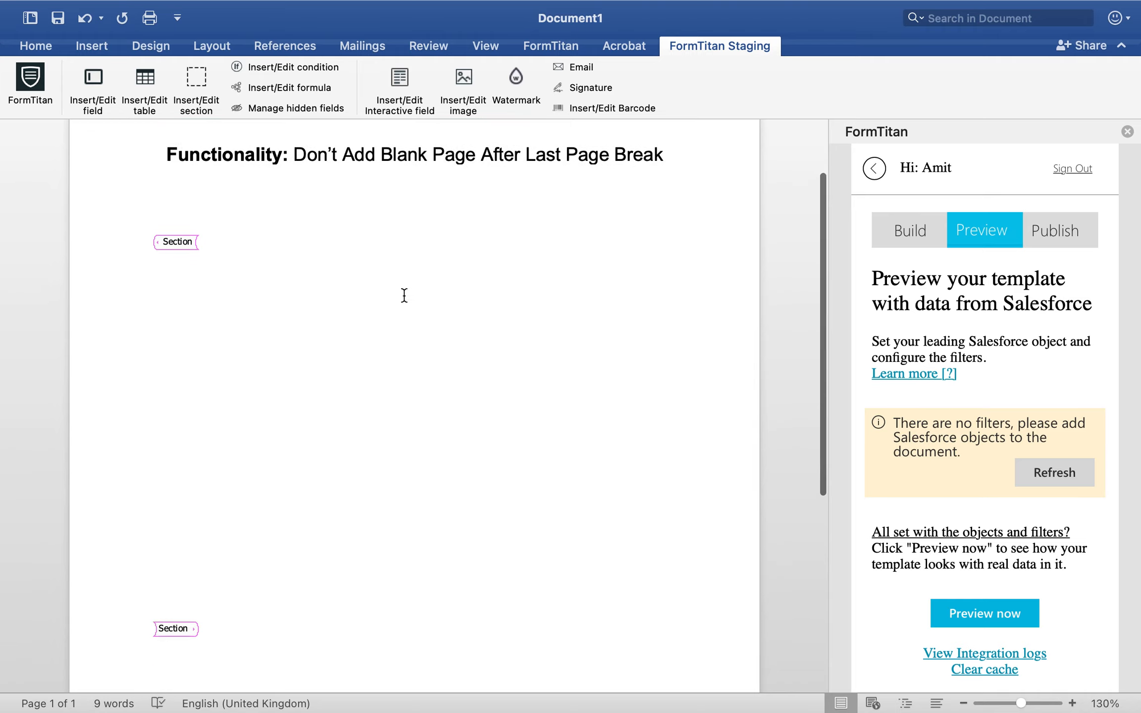
{"action": "key", "text": "Return"}
{"action": "key", "text": "Return"}
{"action": "key", "text": "Return"}
{"action": "key", "text": "Return"}
{"action": "key", "text": "Return"}
{"action": "key", "text": "Return"}
{"action": "key", "text": "Return"}
{"action": "key", "text": "Return"}
{"action": "key", "text": "Return"}
{"action": "key", "text": "Return"}
{"action": "key", "text": "Return"}
{"action": "key", "text": "Return"}
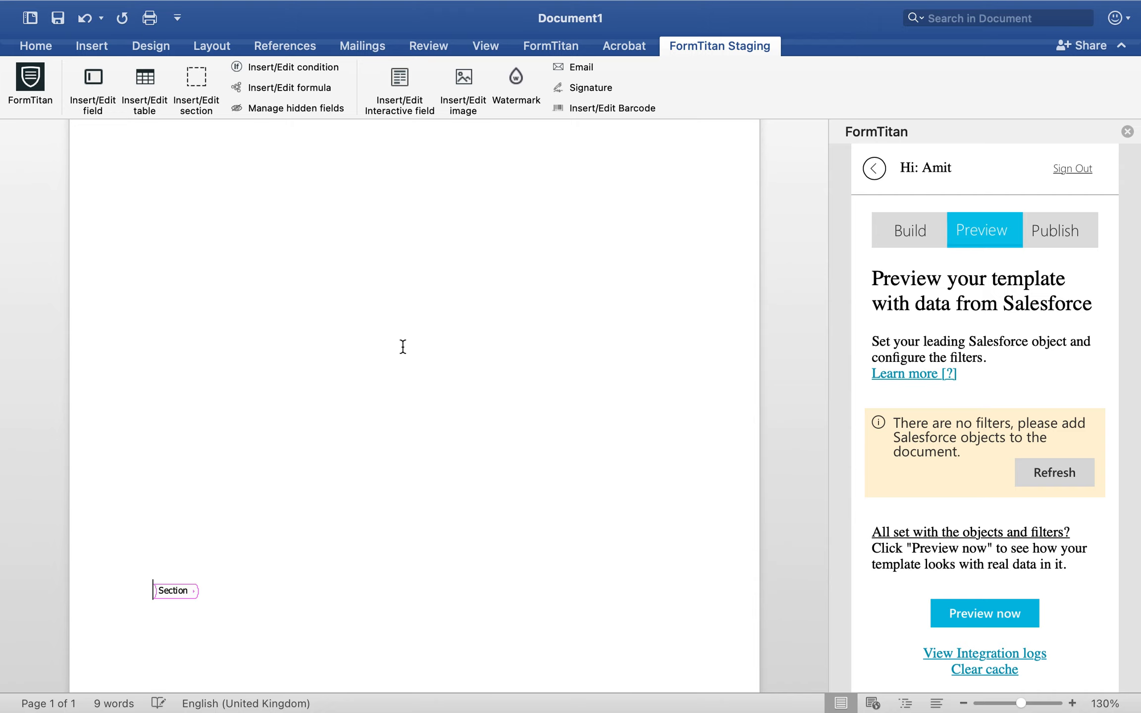
{"action": "key", "text": "Return"}
{"action": "key", "text": "Return"}
{"action": "key", "text": "Return"}
{"action": "key", "text": "Return"}
{"action": "key", "text": "Return"}
{"action": "key", "text": "Return"}
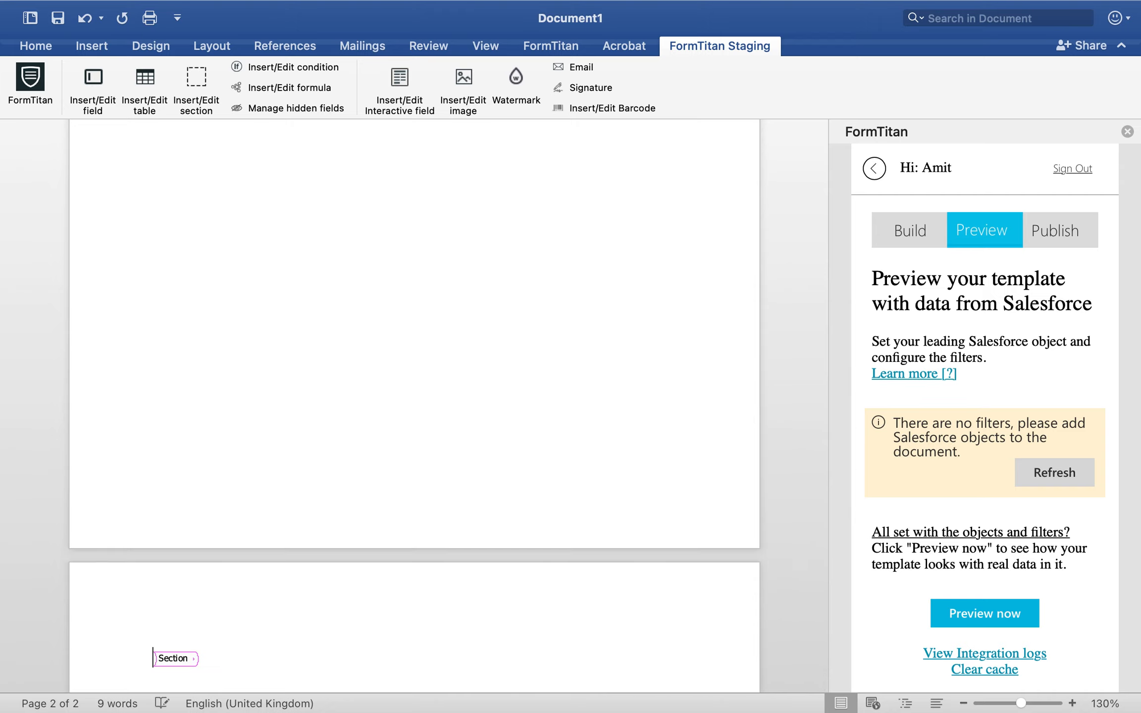
{"action": "key", "text": "BackSpace"}
{"action": "scroll", "coordinate": [234, 501], "scroll_direction": "up", "scroll_amount": 5}
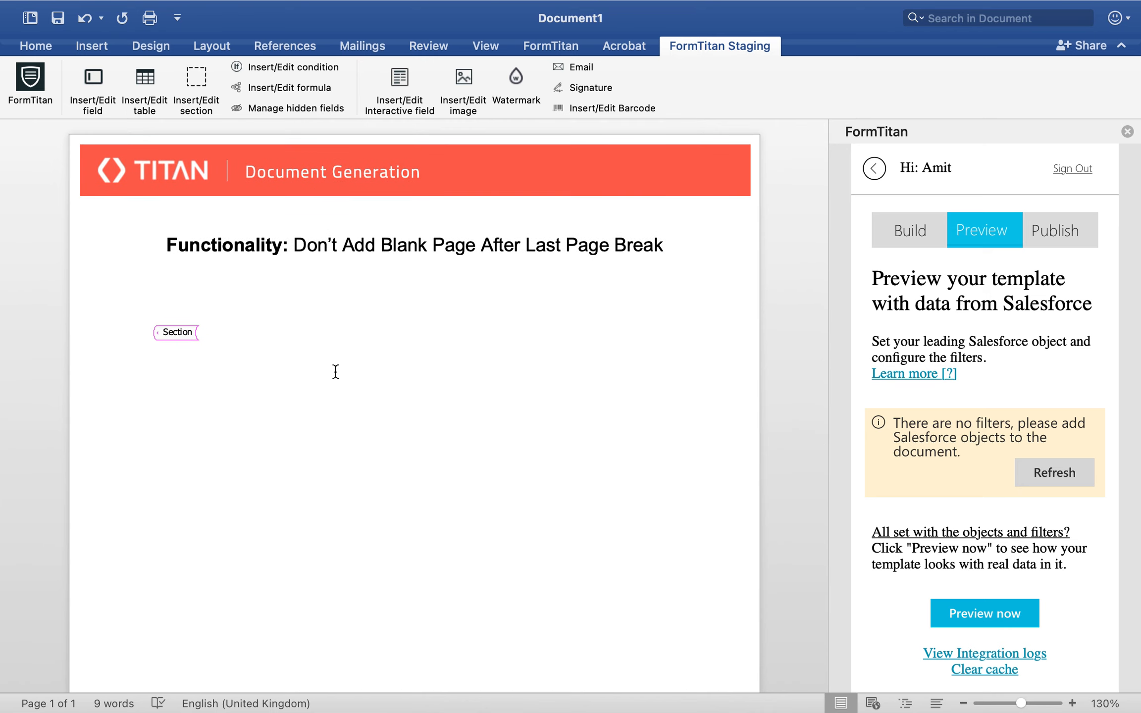
Copy the "What is Lorem Ipsum?" heading and paragraph from lipsum.com in the browser and paste them into the Word document below the opening Section tag
{"action": "key", "text": "ctrl+Right"}
{"action": "left_click", "coordinate": [369, 25]}
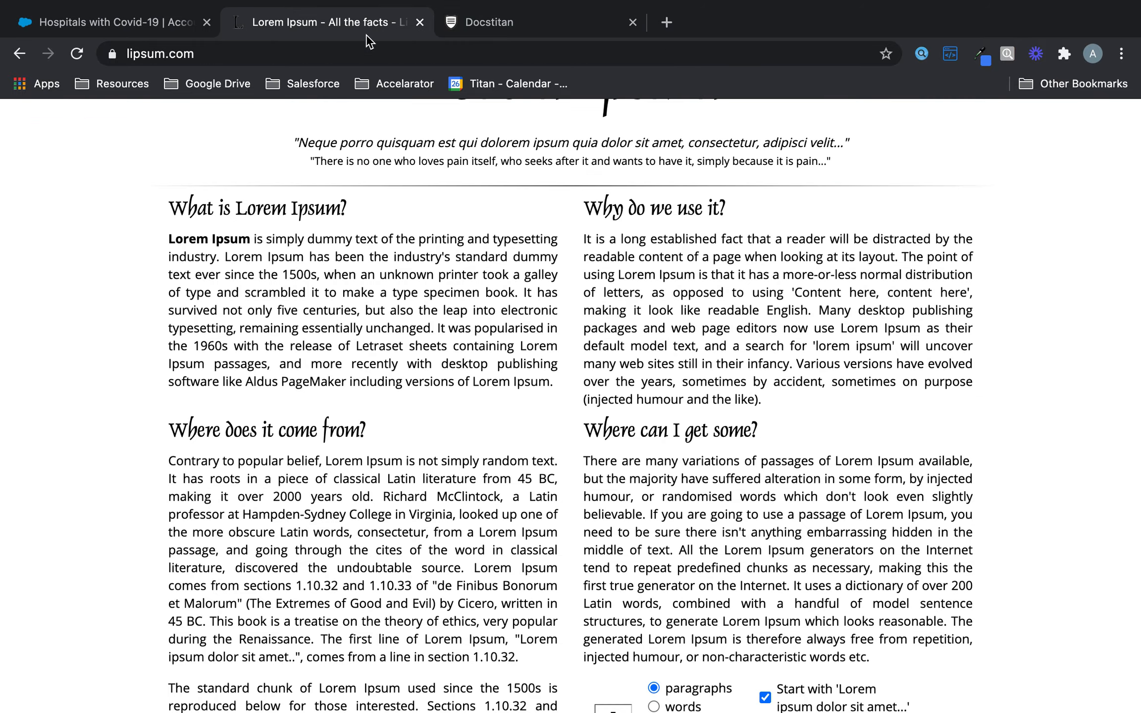
{"action": "left_click_drag", "start_coordinate": [171, 203], "coordinate": [555, 383]}
{"action": "key", "text": "super+c"}
{"action": "key", "text": "ctrl+Left"}
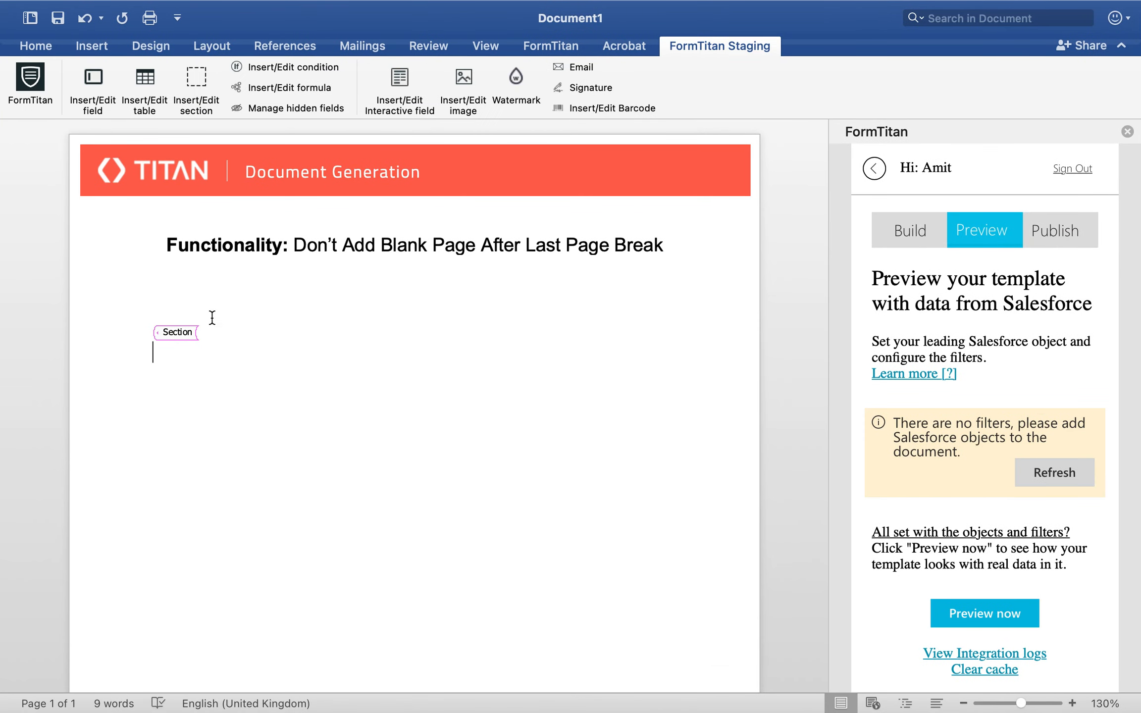
{"action": "key", "text": "Return"}
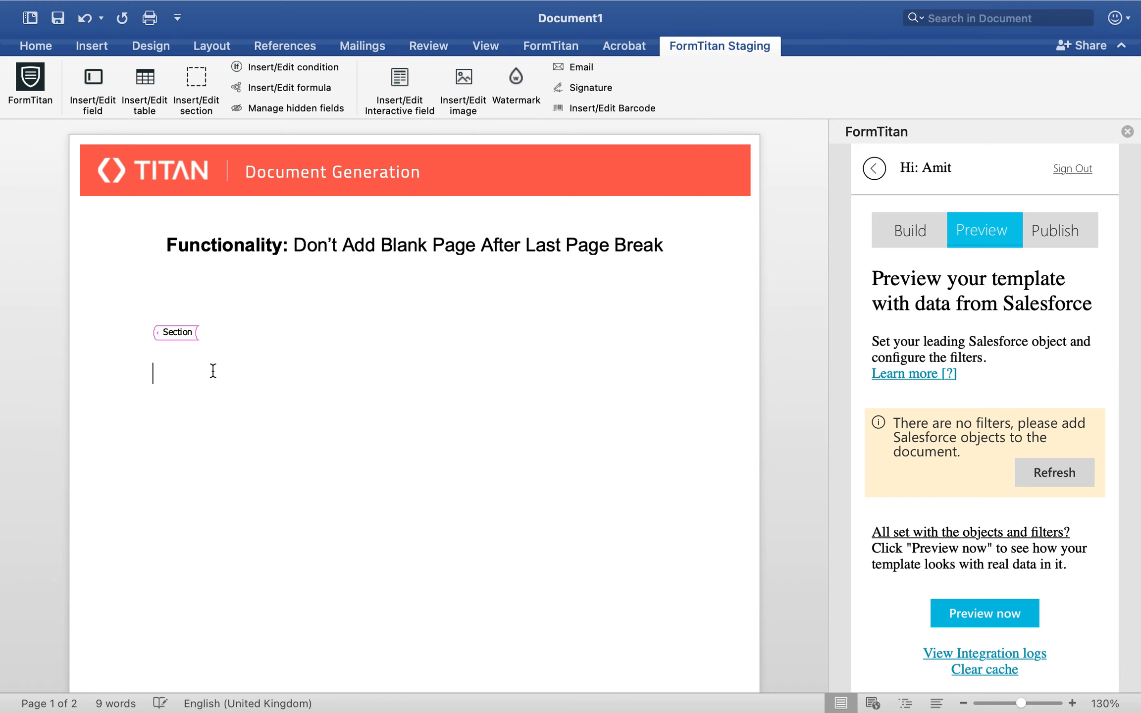
{"action": "key", "text": "super+v"}
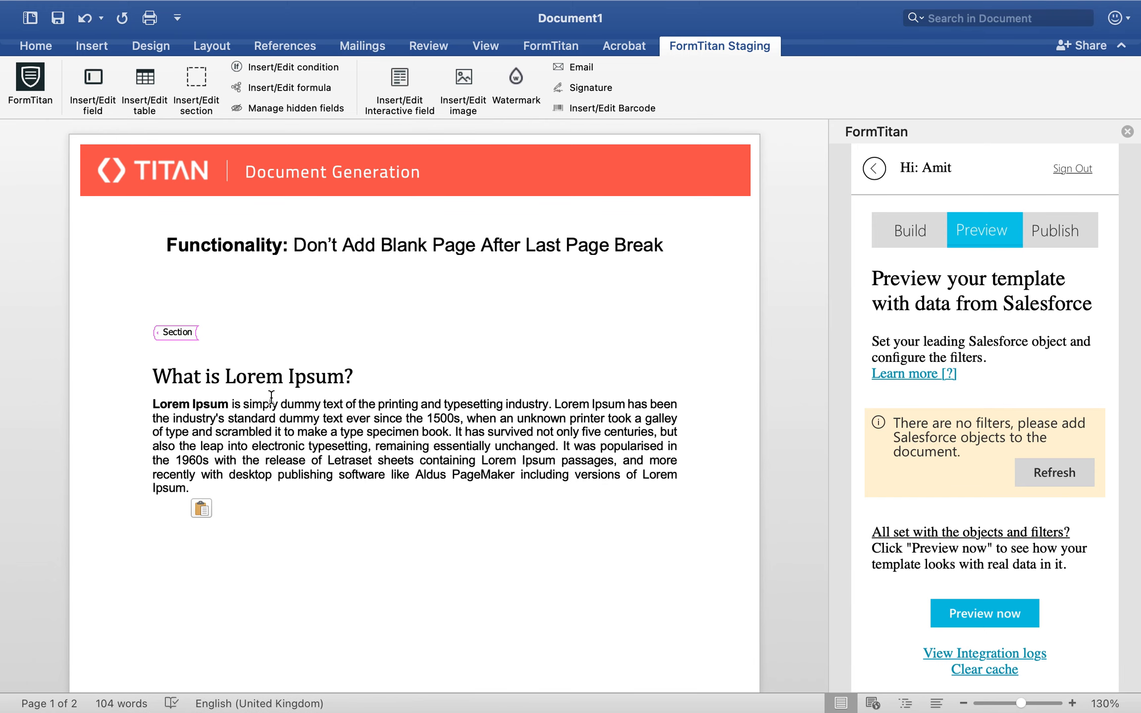
Copy the "Why do we use it?" heading and paragraph from lipsum.com and paste them below the first passage in the Word document
{"action": "key", "text": "ctrl+Right"}
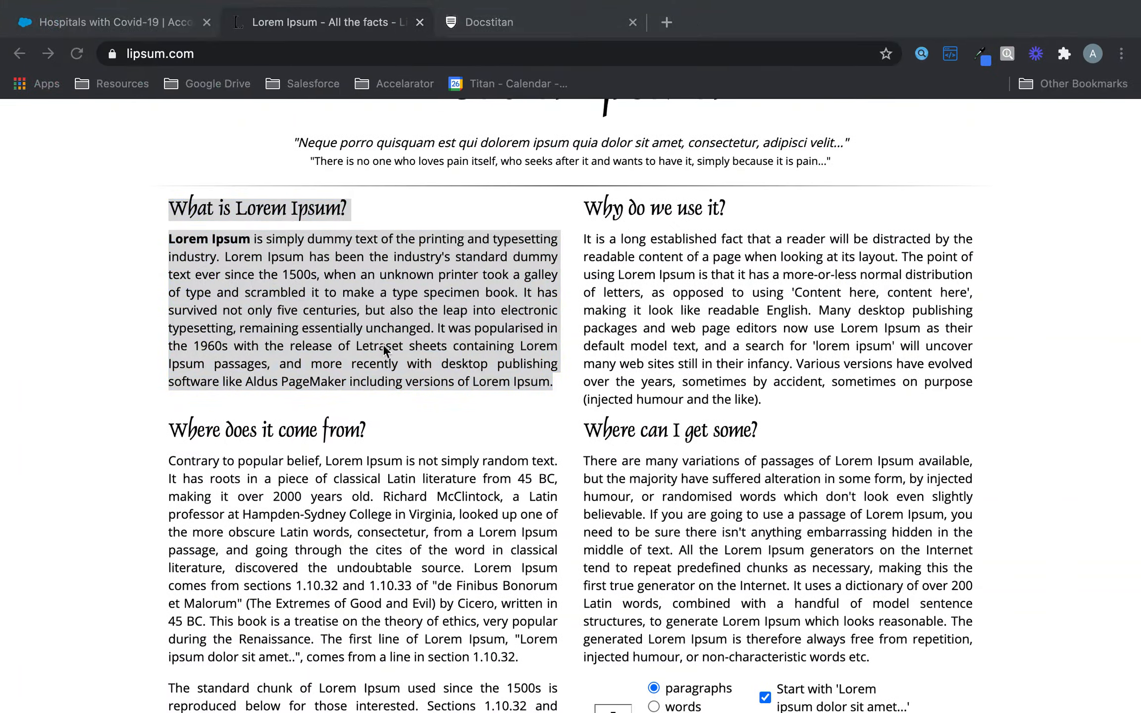
{"action": "left_click", "coordinate": [539, 354]}
{"action": "left_click_drag", "start_coordinate": [764, 405], "coordinate": [589, 207]}
{"action": "key", "text": "super+c"}
{"action": "key", "text": "ctrl+Left"}
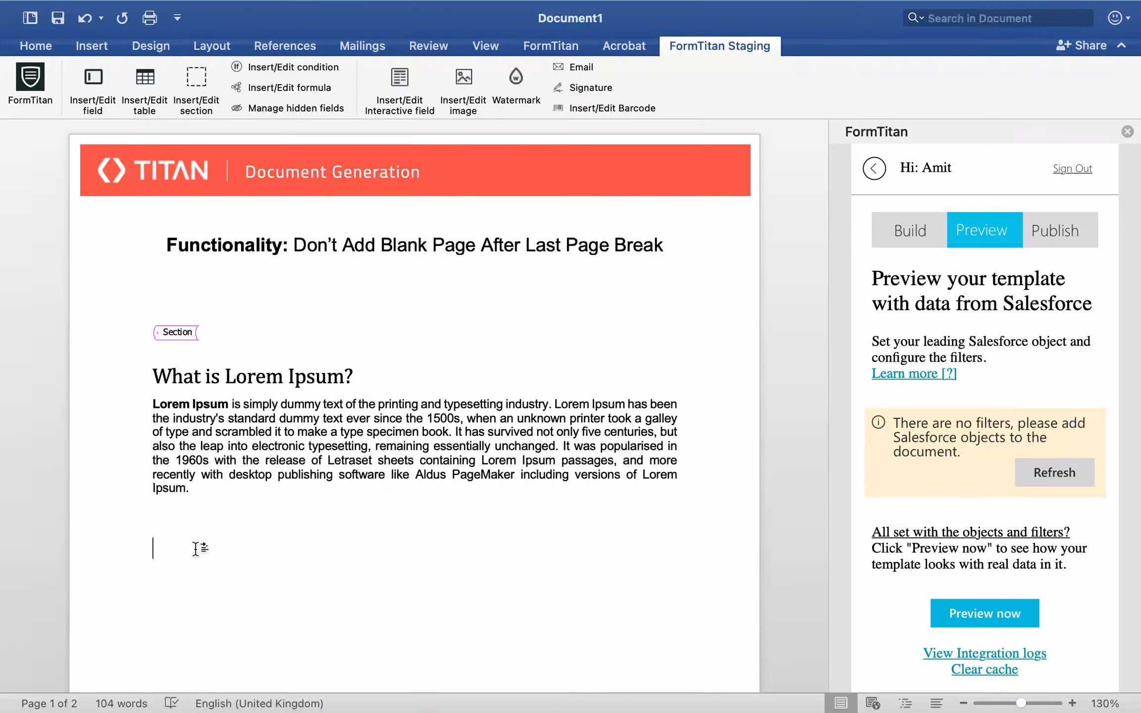
{"action": "key", "text": "super+v"}
Copy the "Where can I get some?" passage from lipsum.com, paste it below the second passage in Word, and add a blank line above its heading
{"action": "key", "text": "ctrl+Right"}
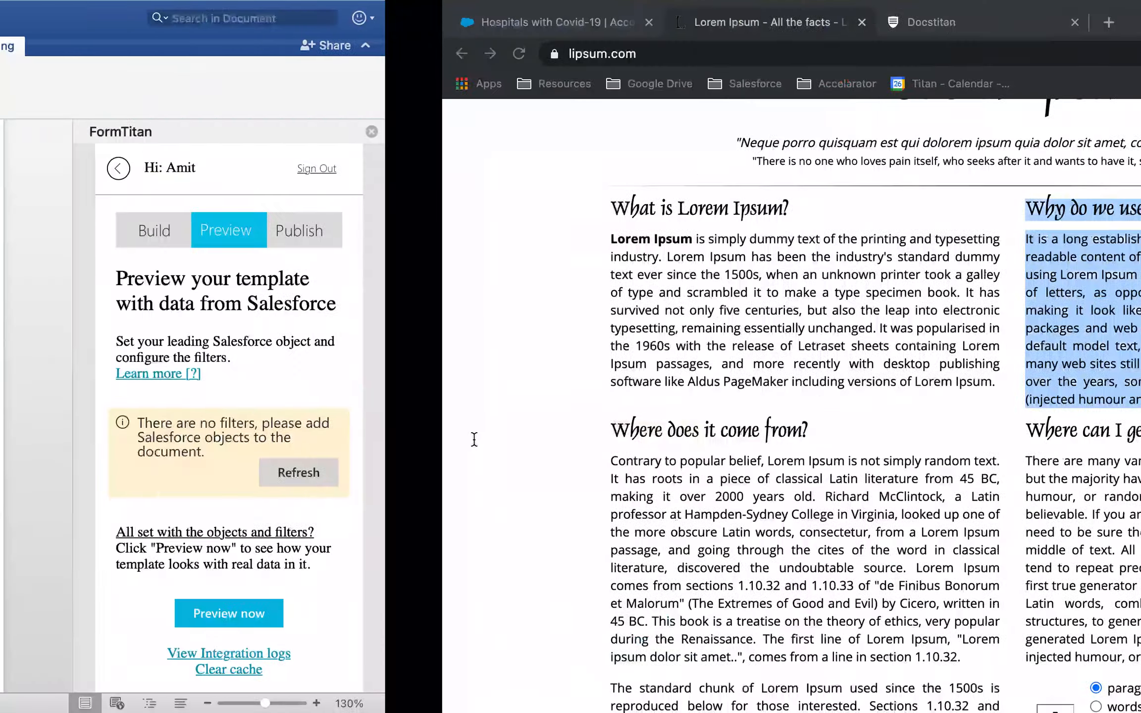
{"action": "left_click", "coordinate": [451, 625]}
{"action": "scroll", "coordinate": [452, 625], "scroll_direction": "down", "scroll_amount": 5}
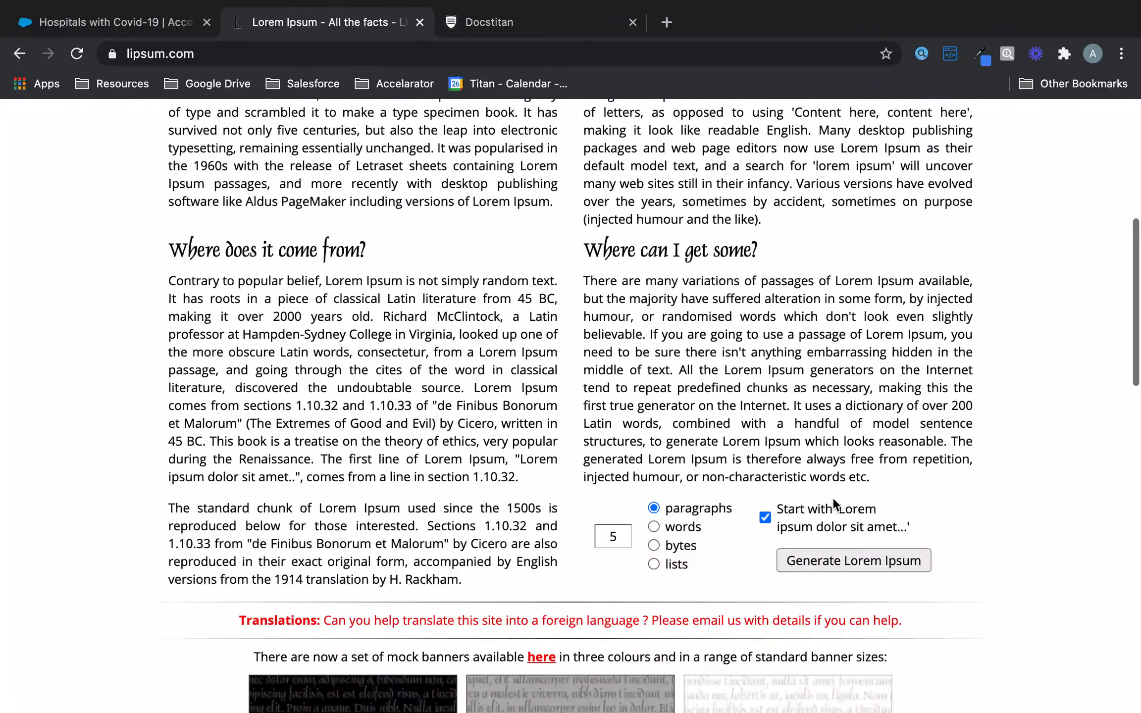
{"action": "left_click_drag", "start_coordinate": [876, 477], "coordinate": [589, 248]}
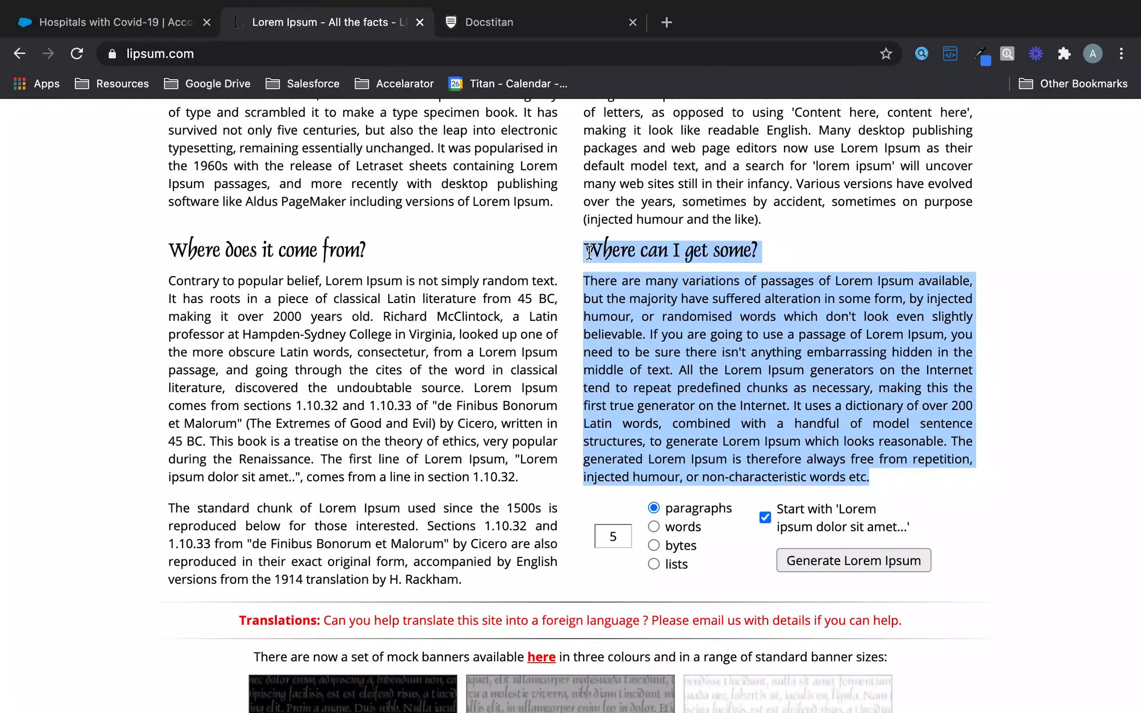
{"action": "key", "text": "ctrl+Left"}
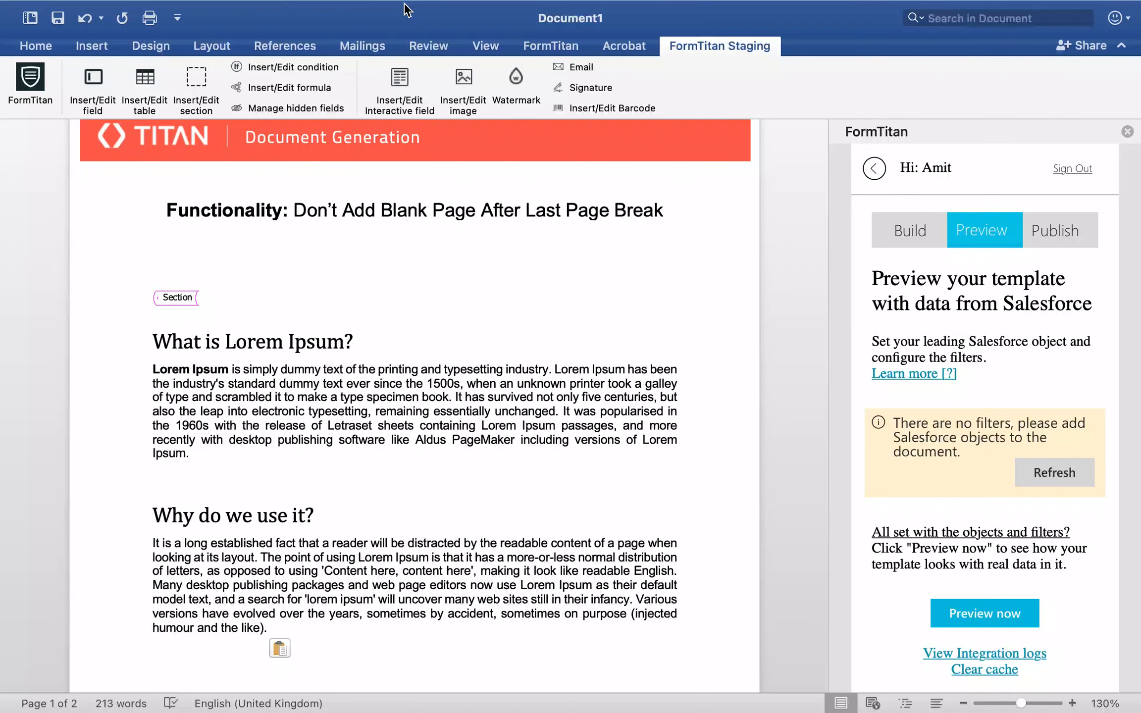
{"action": "scroll", "coordinate": [359, 493], "scroll_direction": "down", "scroll_amount": 3}
{"action": "scroll", "coordinate": [355, 529], "scroll_direction": "down", "scroll_amount": 3}
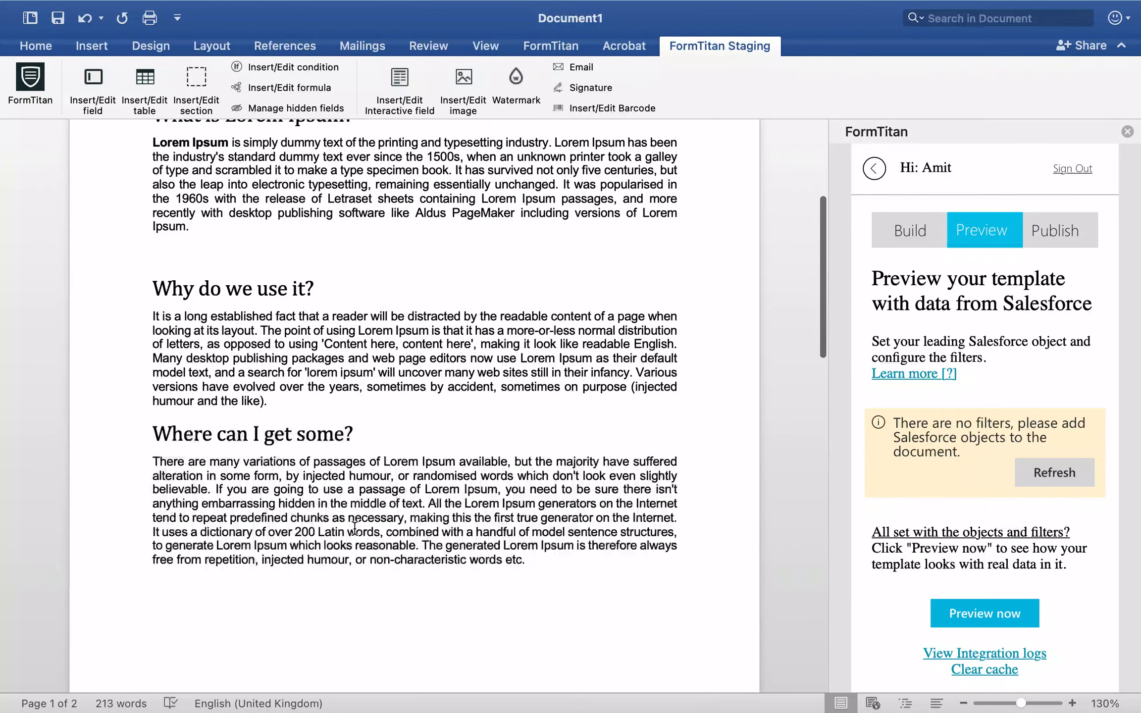
{"action": "scroll", "coordinate": [355, 528], "scroll_direction": "down", "scroll_amount": 2}
{"action": "left_click", "coordinate": [354, 528]}
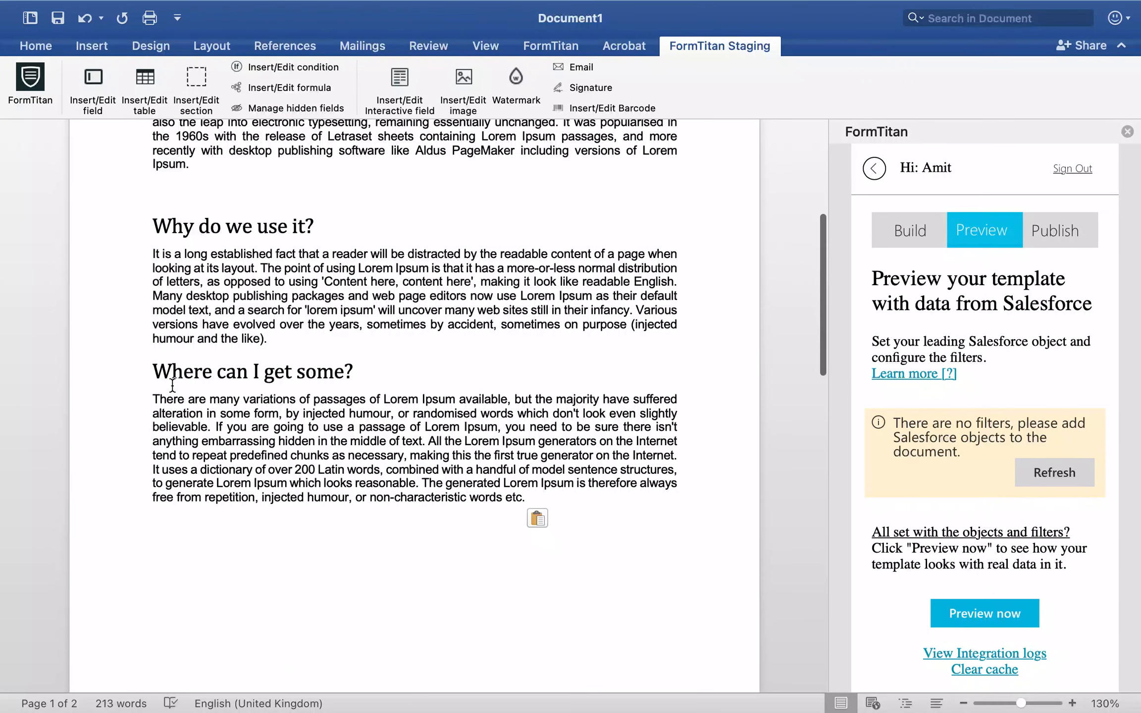
{"action": "key", "text": "Return"}
Delete the surplus blank lines before the closing Section tag to bring it back onto the first page
{"action": "scroll", "coordinate": [264, 581], "scroll_direction": "down", "scroll_amount": 13}
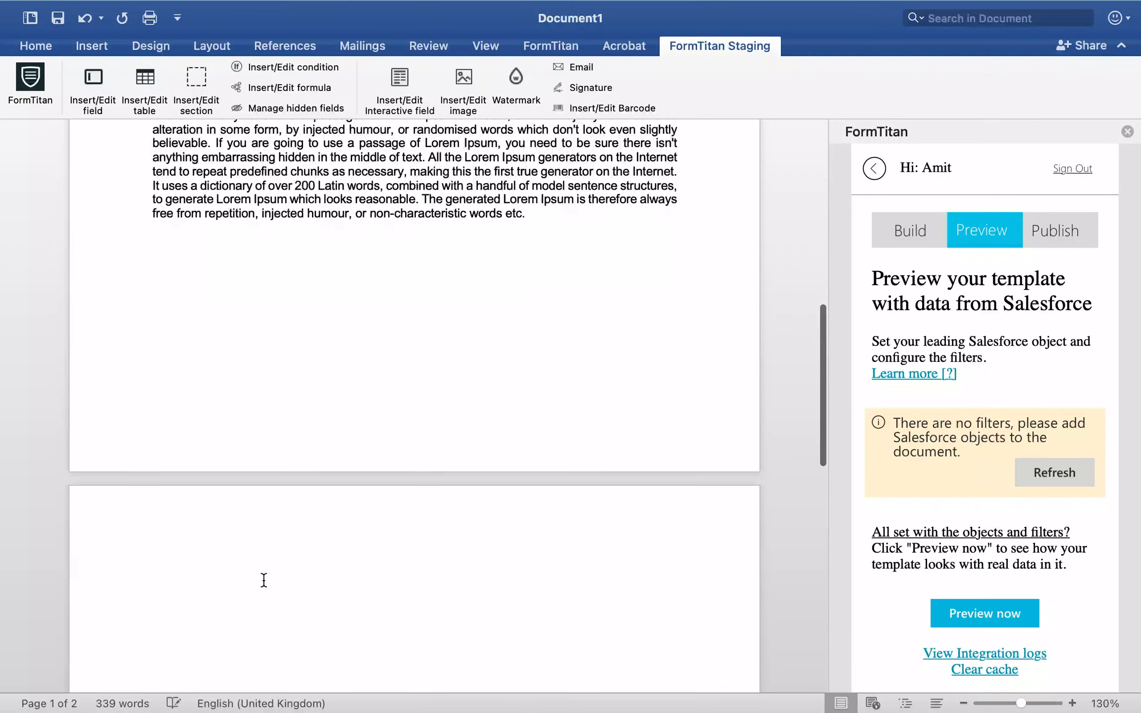
{"action": "scroll", "coordinate": [263, 581], "scroll_direction": "down", "scroll_amount": 2}
{"action": "left_click", "coordinate": [148, 599]}
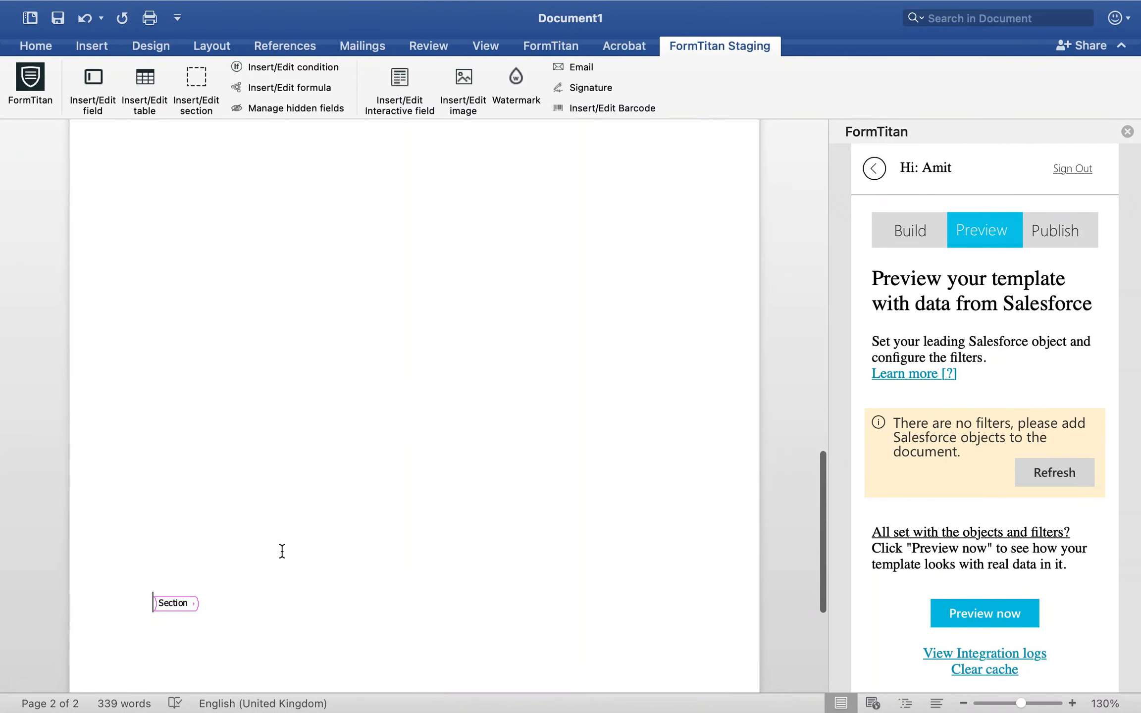
{"action": "key", "text": "BackSpace"}
{"action": "key", "text": "BackSpace"}
{"action": "key", "text": "BackSpace"}
{"action": "key", "text": "BackSpace"}
{"action": "key", "text": "BackSpace"}
{"action": "key", "text": "BackSpace"}
{"action": "key", "text": "BackSpace"}
{"action": "key", "text": "BackSpace"}
{"action": "key", "text": "BackSpace"}
{"action": "key", "text": "BackSpace"}
{"action": "key", "text": "BackSpace"}
{"action": "key", "text": "BackSpace"}
{"action": "key", "text": "BackSpace"}
{"action": "key", "text": "BackSpace"}
{"action": "key", "text": "BackSpace"}
{"action": "key", "text": "BackSpace"}
{"action": "key", "text": "BackSpace"}
{"action": "key", "text": "BackSpace"}
{"action": "key", "text": "BackSpace"}
{"action": "key", "text": "BackSpace"}
{"action": "key", "text": "BackSpace"}
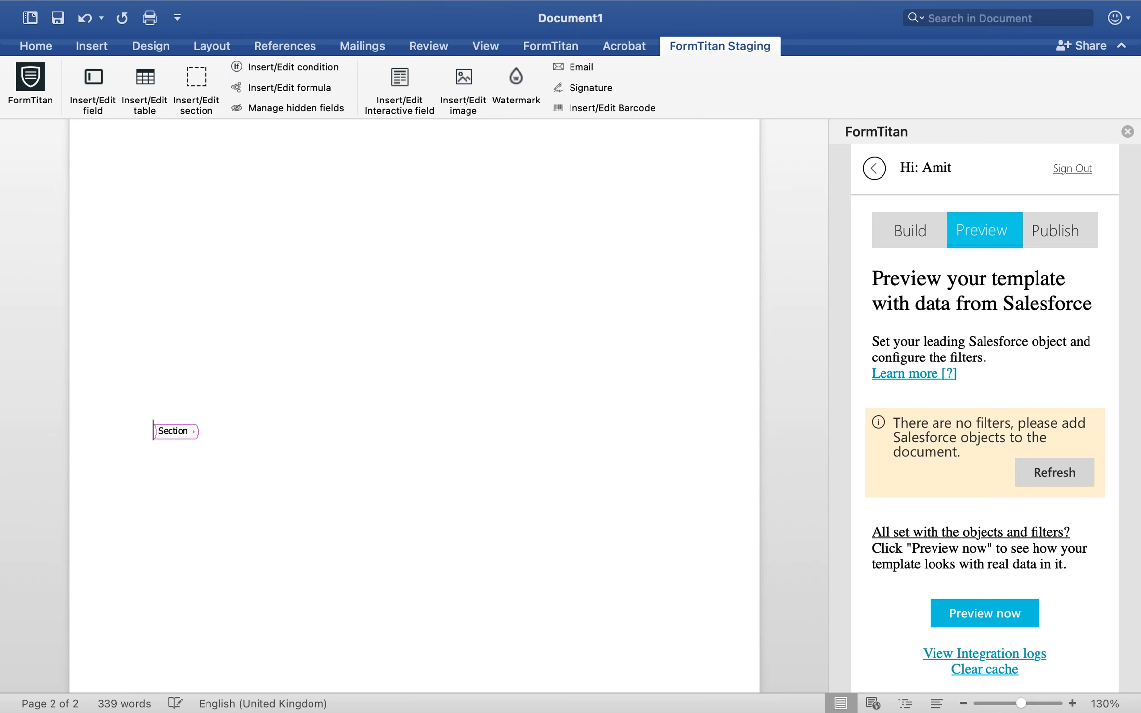
{"action": "scroll", "coordinate": [414, 406], "scroll_direction": "up", "scroll_amount": 5}
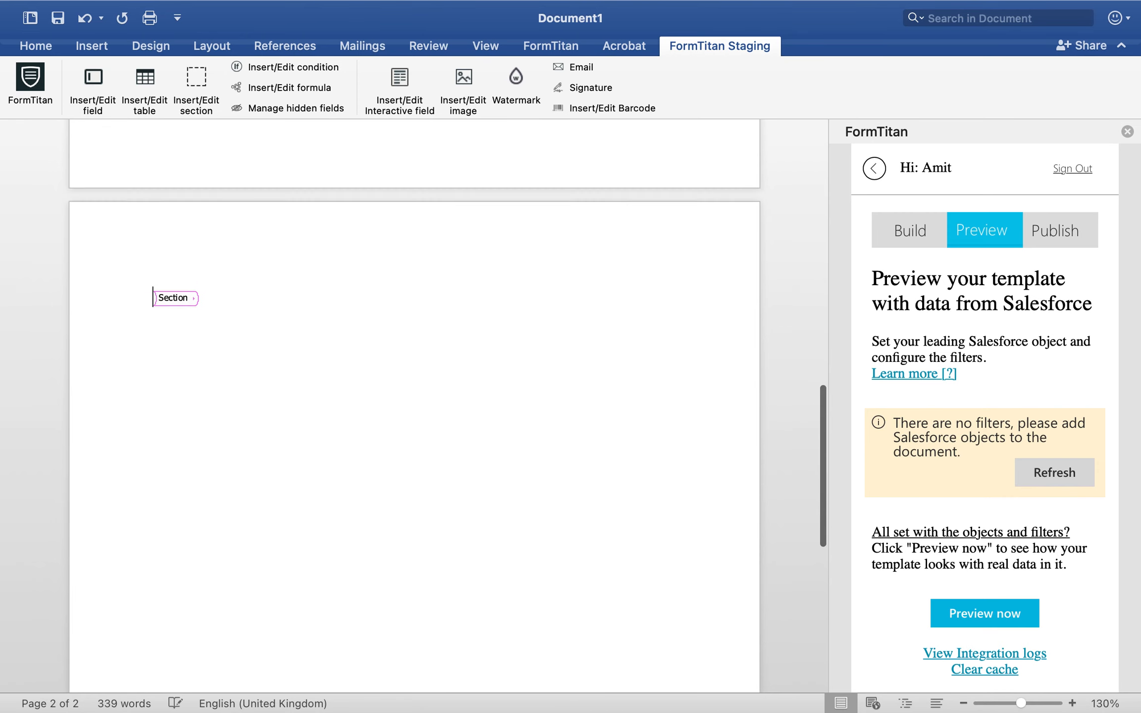
{"action": "key", "text": "BackSpace"}
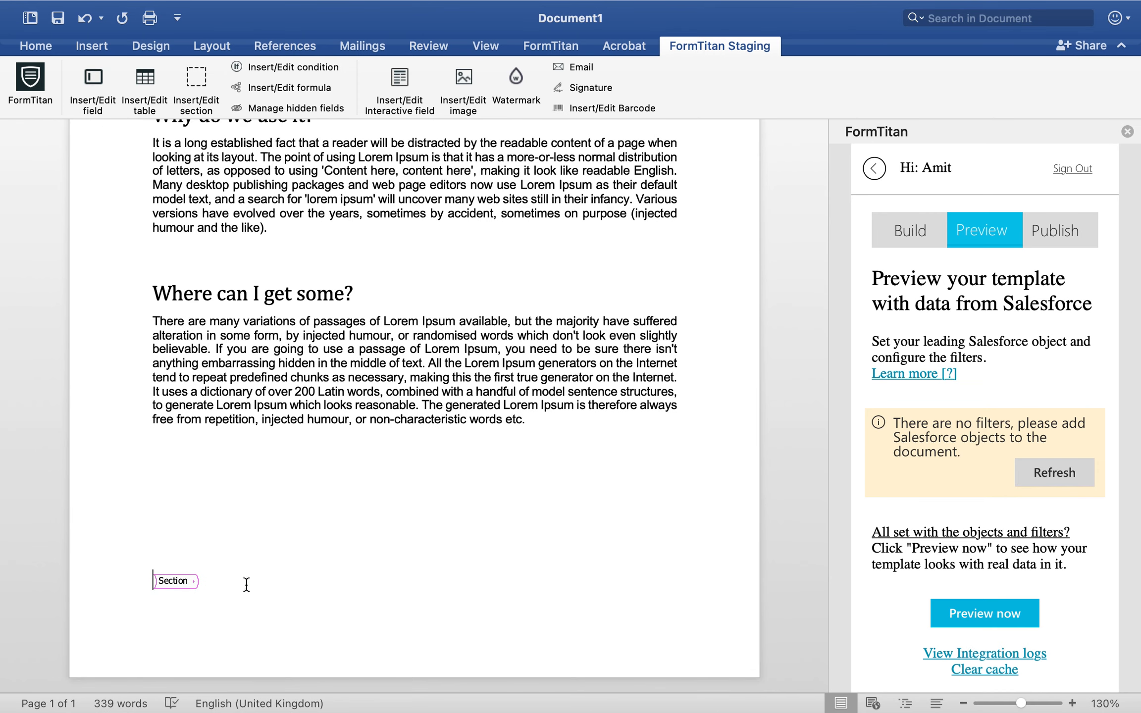
Delete the end of the "Where can I get some?" paragraph, from after "hidden in the middle of text." onward
{"action": "left_click", "coordinate": [216, 492]}
{"action": "scroll", "coordinate": [231, 466], "scroll_direction": "up", "scroll_amount": 5}
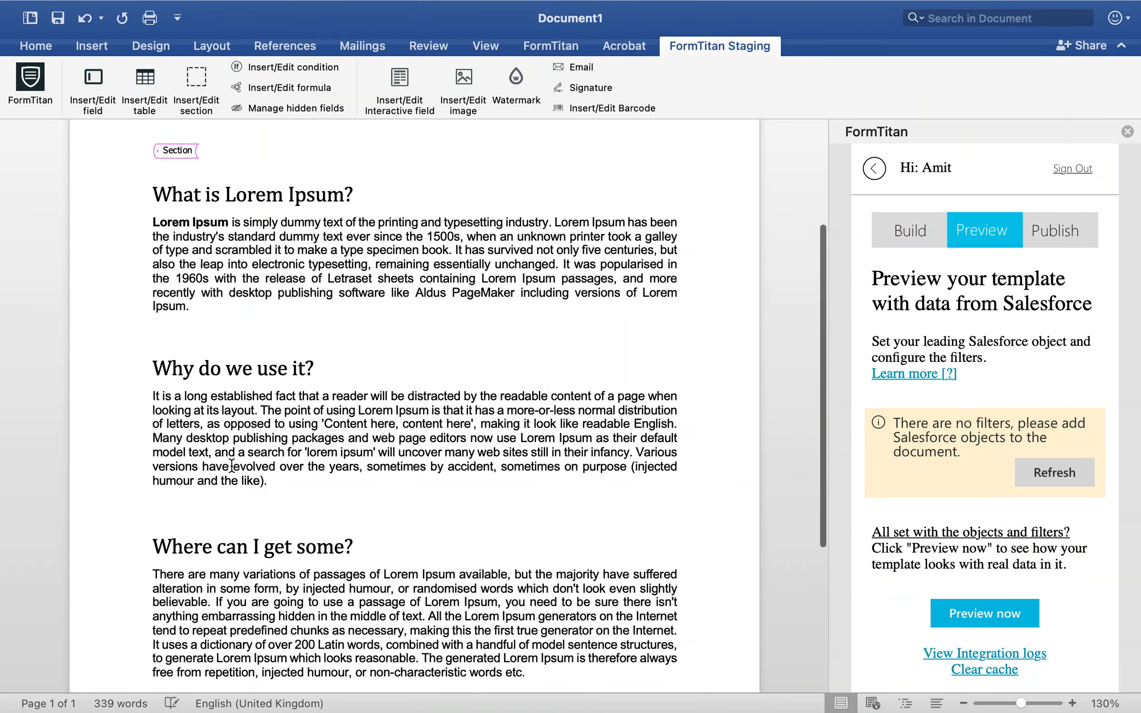
{"action": "scroll", "coordinate": [186, 562], "scroll_direction": "down", "scroll_amount": 3}
{"action": "left_click", "coordinate": [187, 562]}
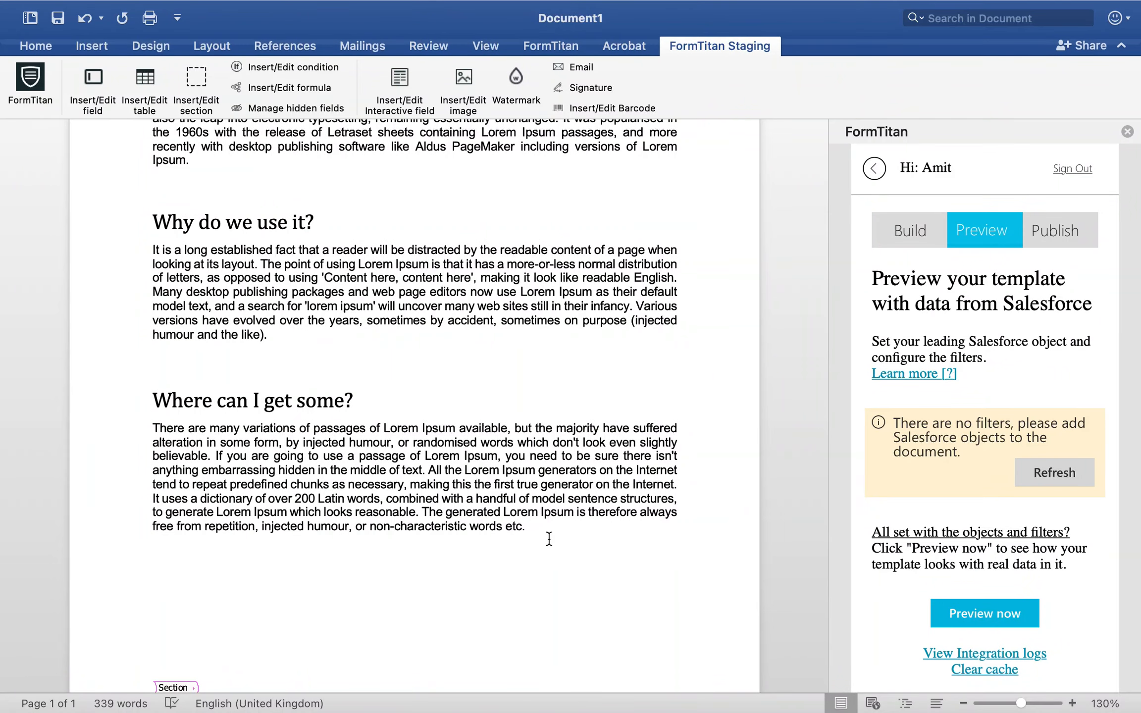
{"action": "left_click_drag", "start_coordinate": [549, 539], "coordinate": [435, 466]}
{"action": "key", "text": "BackSpace"}
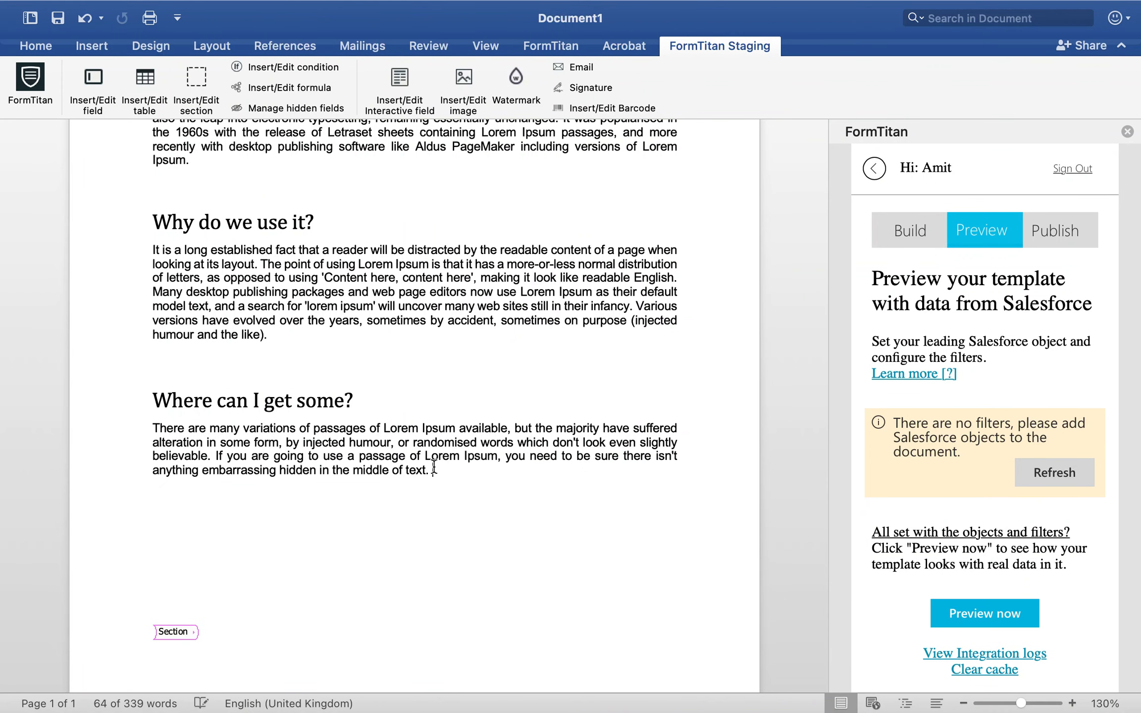
Add the labels "Account Name:", "Account Type:" and "Account Number:" on separate lines below the shortened paragraph
{"action": "key", "text": "Return"}
{"action": "key", "text": "Return"}
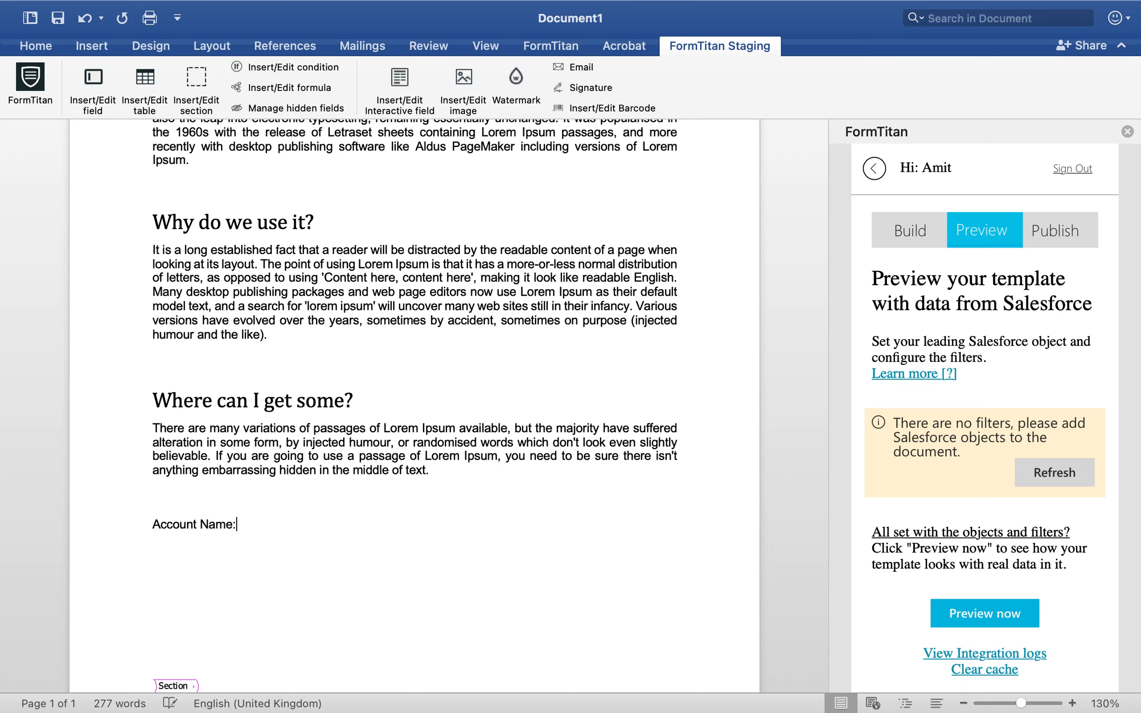
{"action": "key", "text": "Return"}
{"action": "key", "text": "Return"}
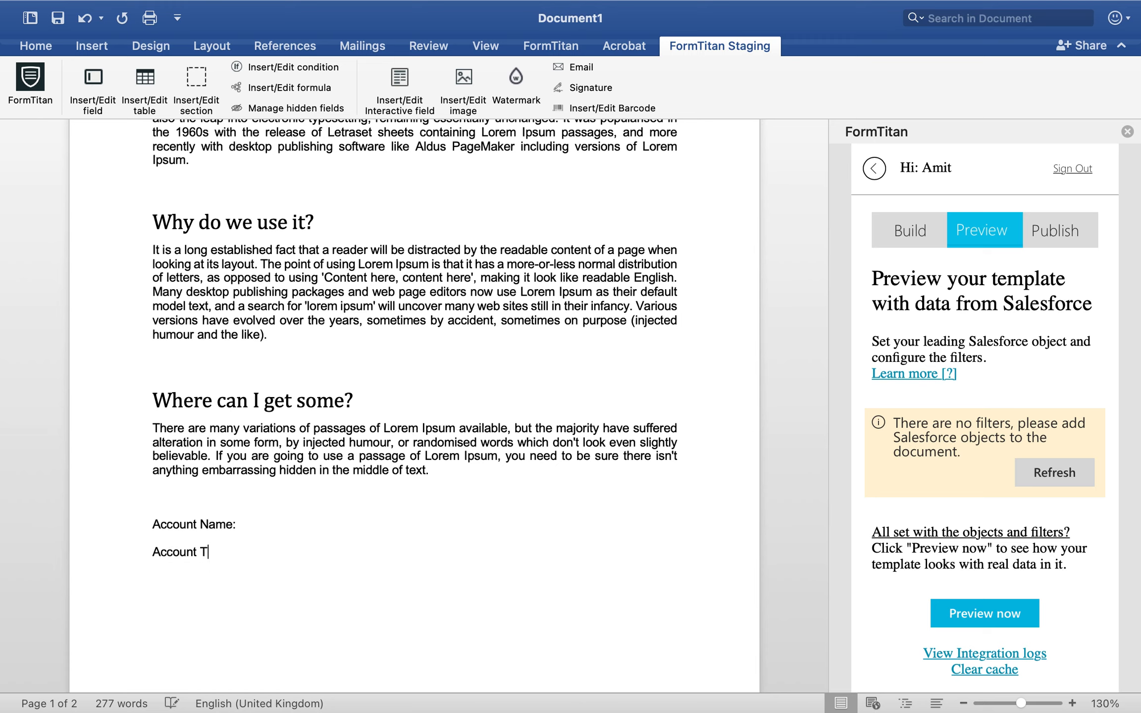
{"action": "key", "text": "Return"}
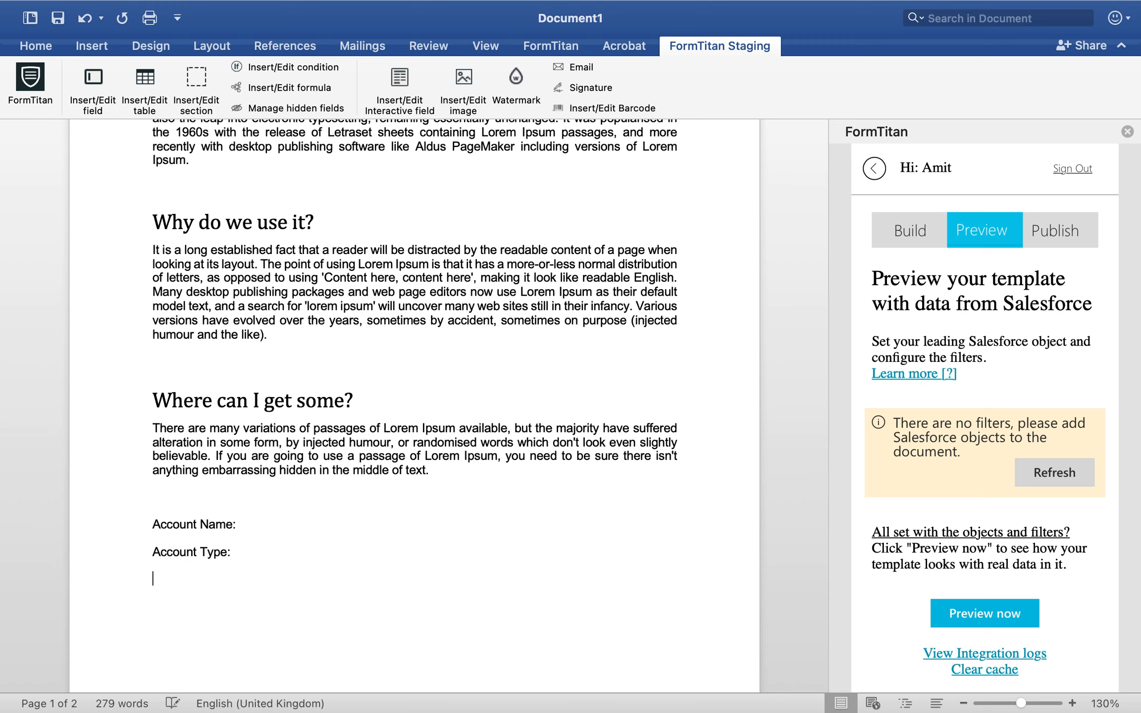
{"action": "type", "text": "Account Num"}
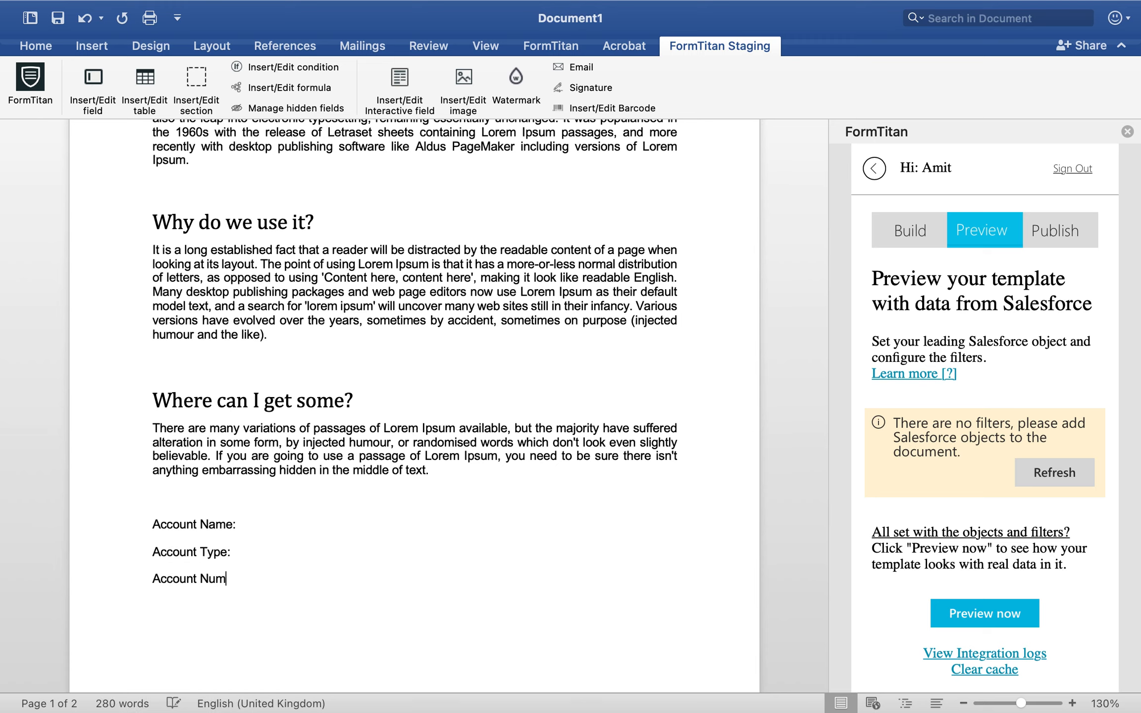
{"action": "type", "text": "ber:"}
Remove the extra blank lines between the "Account Number:" label and the closing Section tag so it returns to page one
{"action": "scroll", "coordinate": [167, 615], "scroll_direction": "down", "scroll_amount": 7}
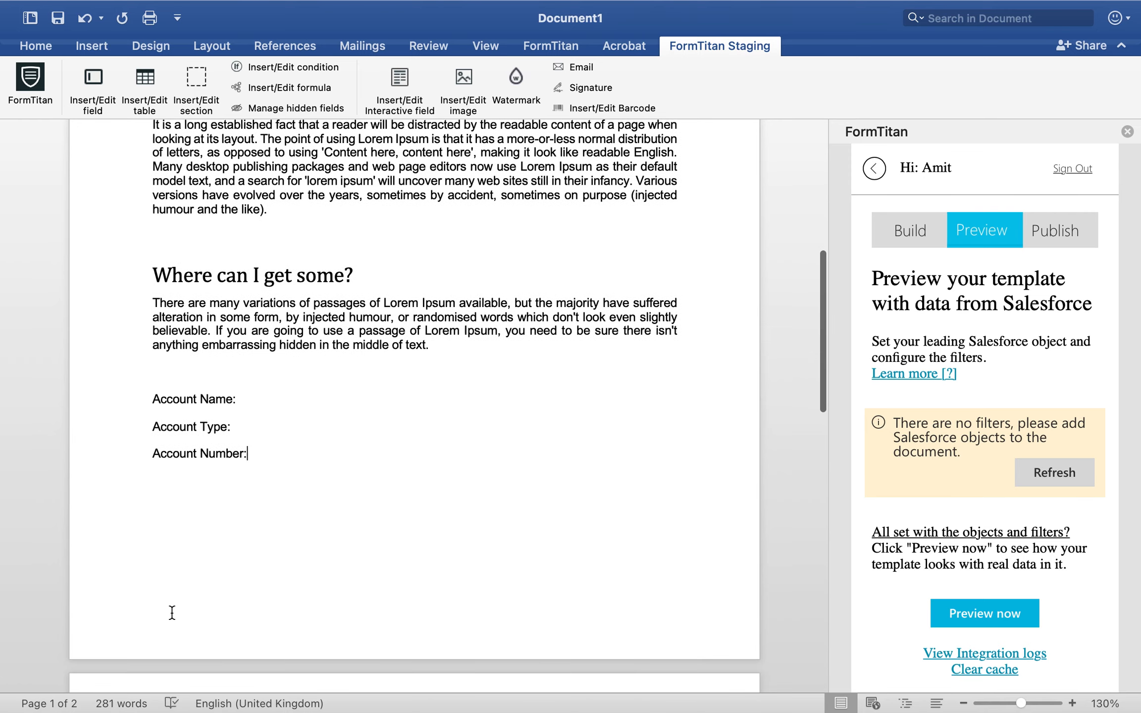
{"action": "left_click", "coordinate": [209, 538]}
{"action": "key", "text": "BackSpace"}
{"action": "key", "text": "BackSpace"}
{"action": "key", "text": "BackSpace"}
{"action": "key", "text": "BackSpace"}
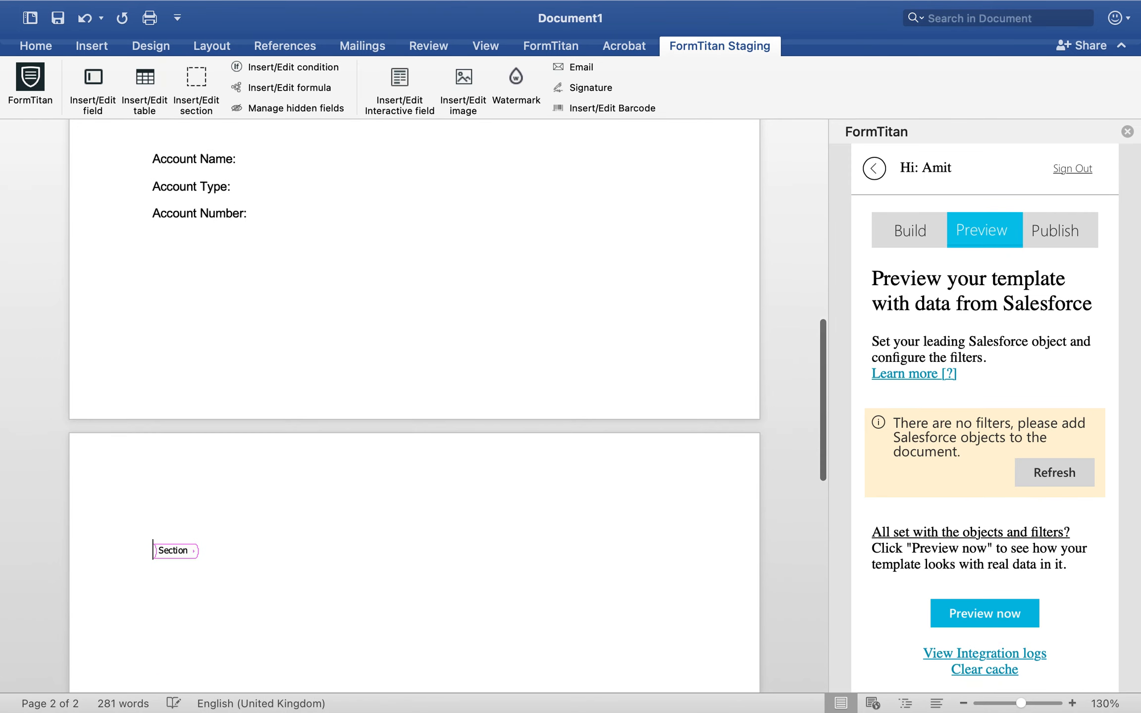
{"action": "key", "text": "BackSpace"}
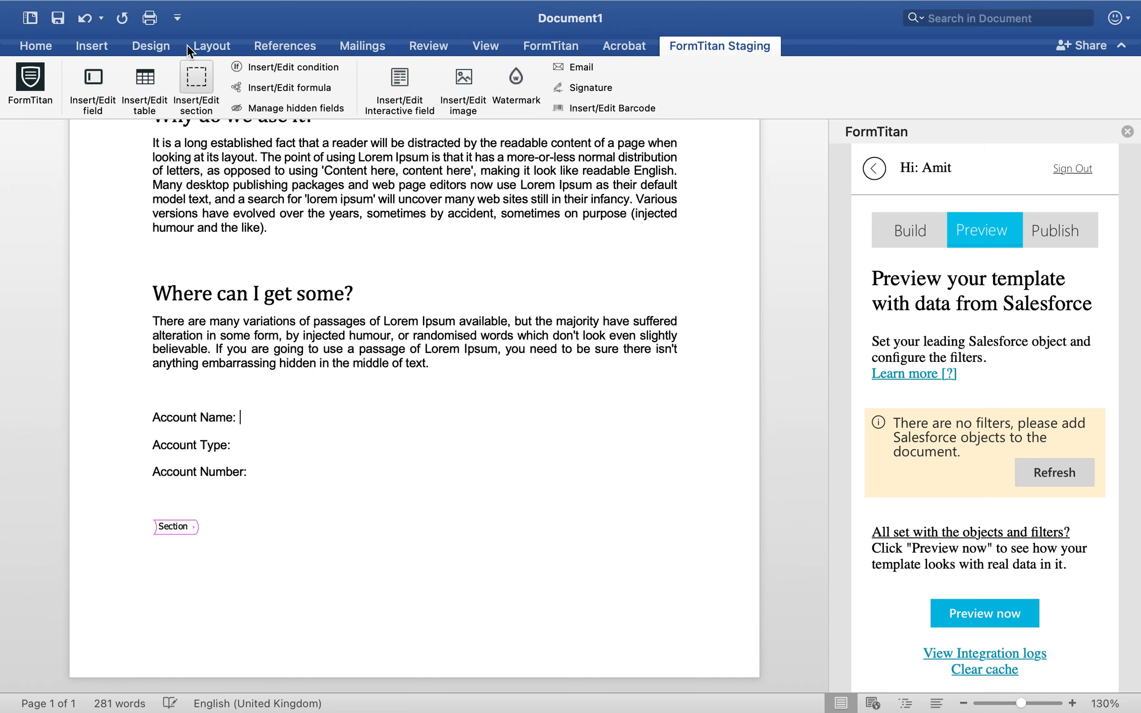
Insert the Account Name field of the "Account - All Hospital Accounts" object after the "Account Name:" label
{"action": "left_click", "coordinate": [89, 79]}
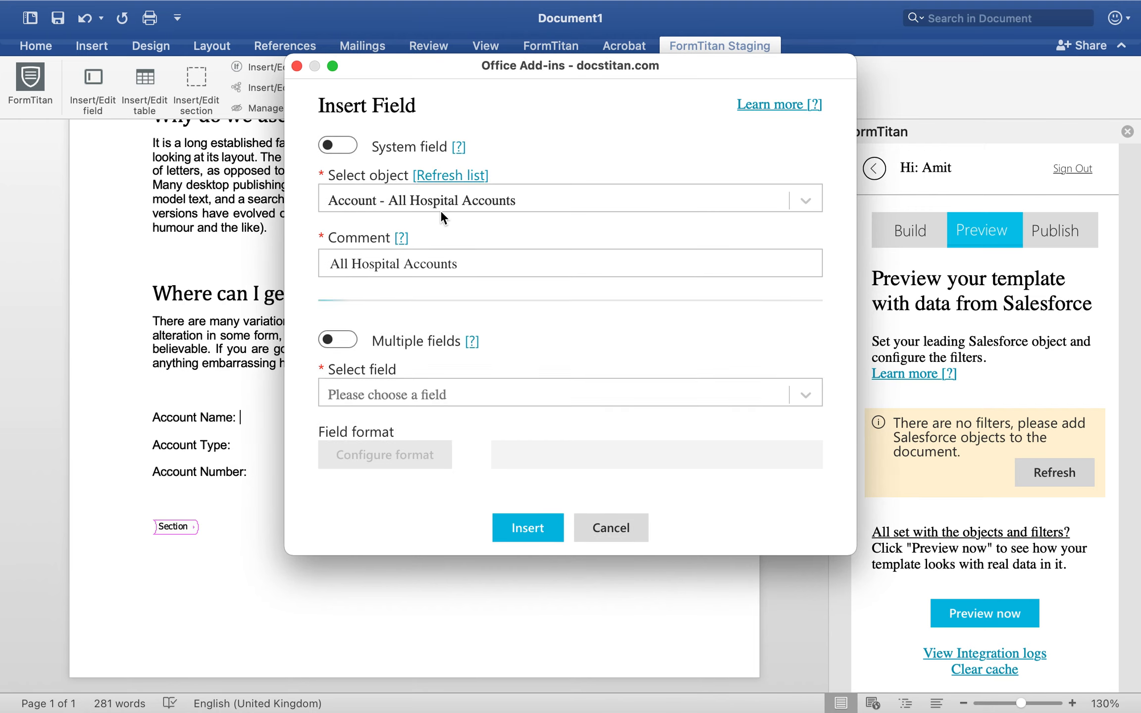
{"action": "left_click", "coordinate": [423, 358]}
{"action": "type", "text": "name"}
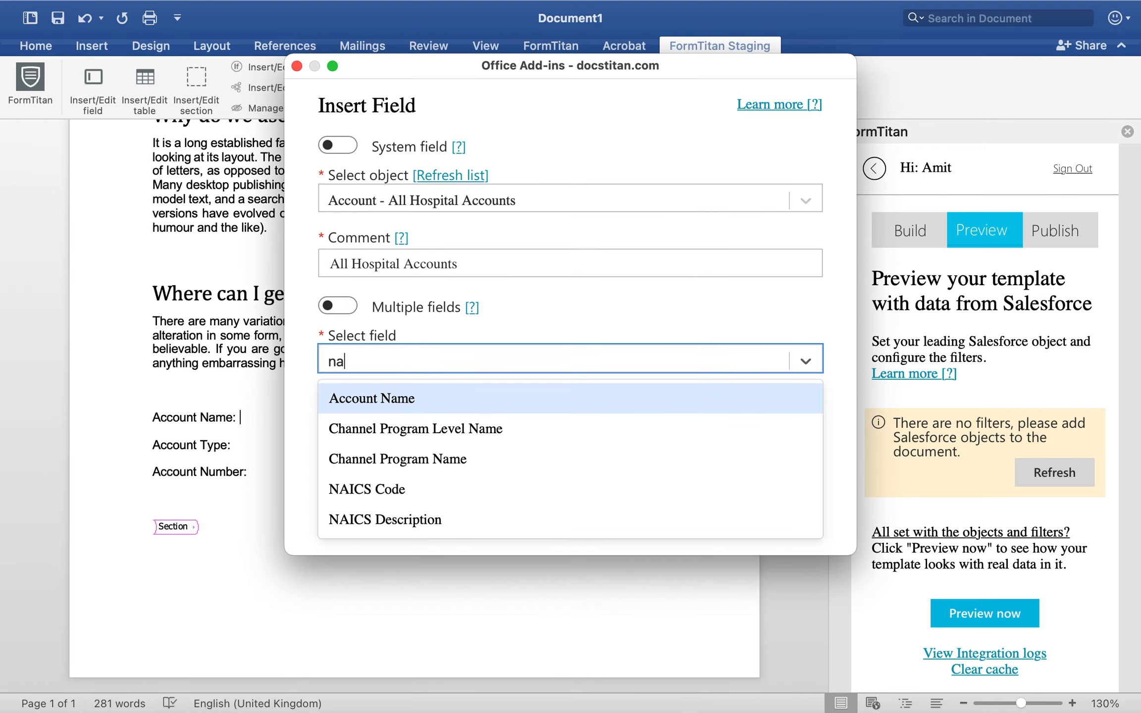
{"action": "left_click", "coordinate": [443, 399]}
{"action": "left_click", "coordinate": [526, 493]}
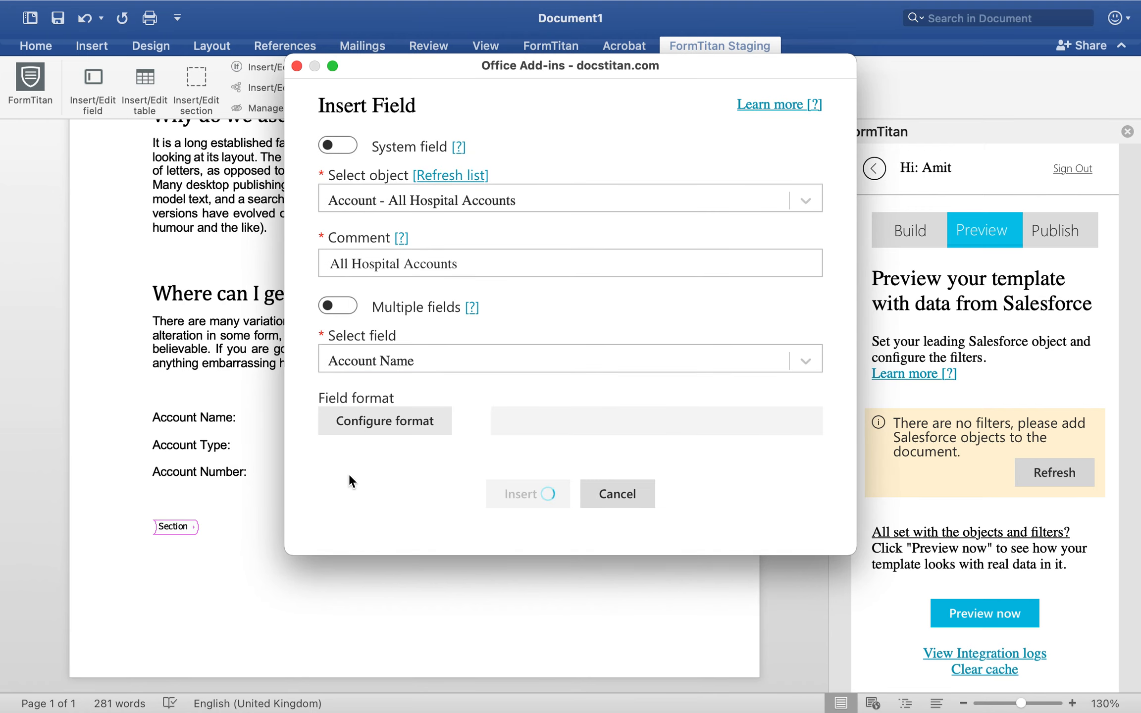
Insert the Account Type field of the "Account - All Hospital Accounts" object after the "Account Type:" label
{"action": "left_click", "coordinate": [271, 452]}
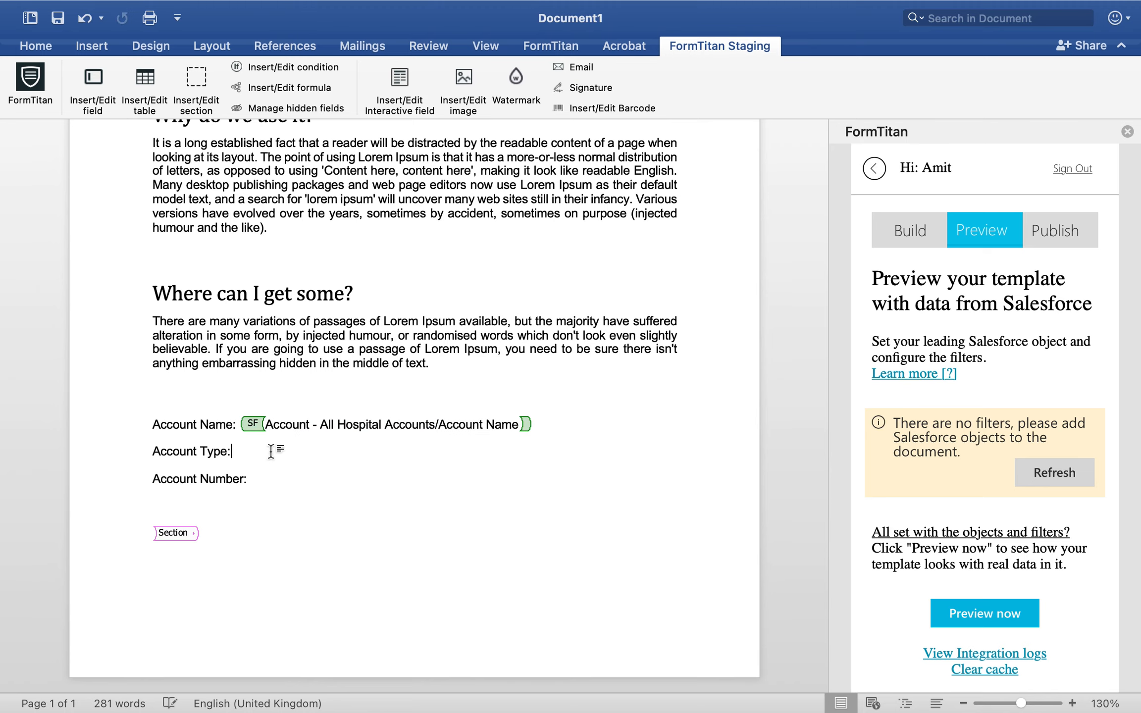
{"action": "left_click", "coordinate": [82, 85]}
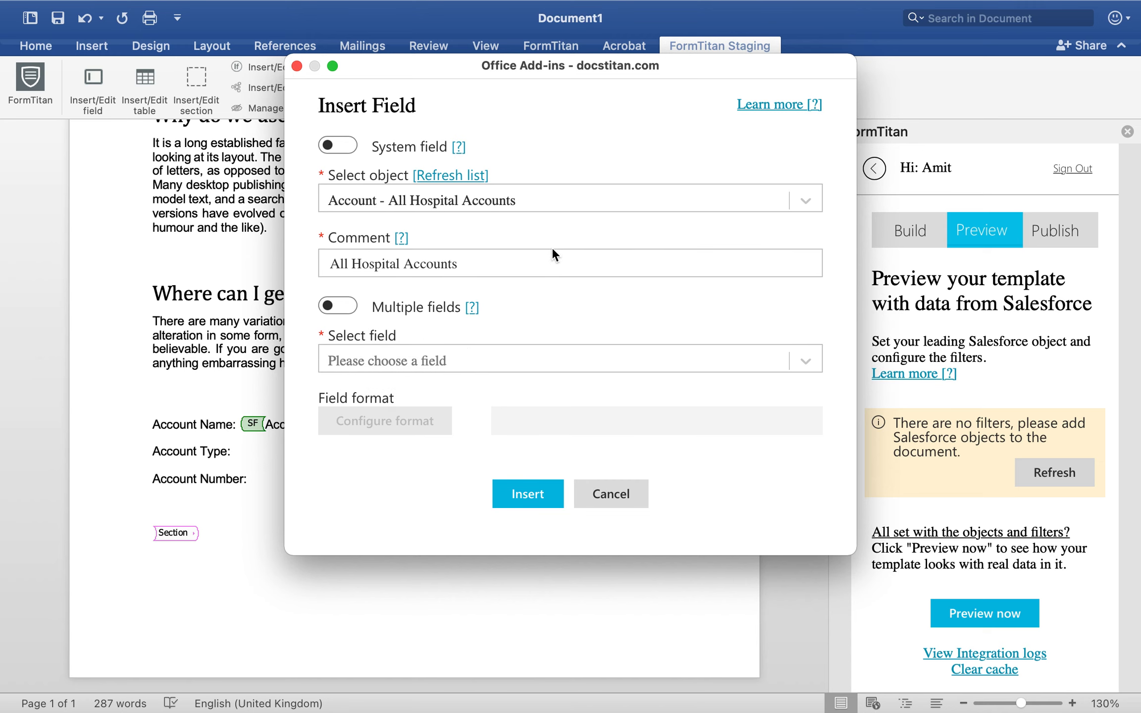
{"action": "left_click", "coordinate": [457, 359]}
{"action": "type", "text": "ty"}
{"action": "left_click", "coordinate": [430, 401]}
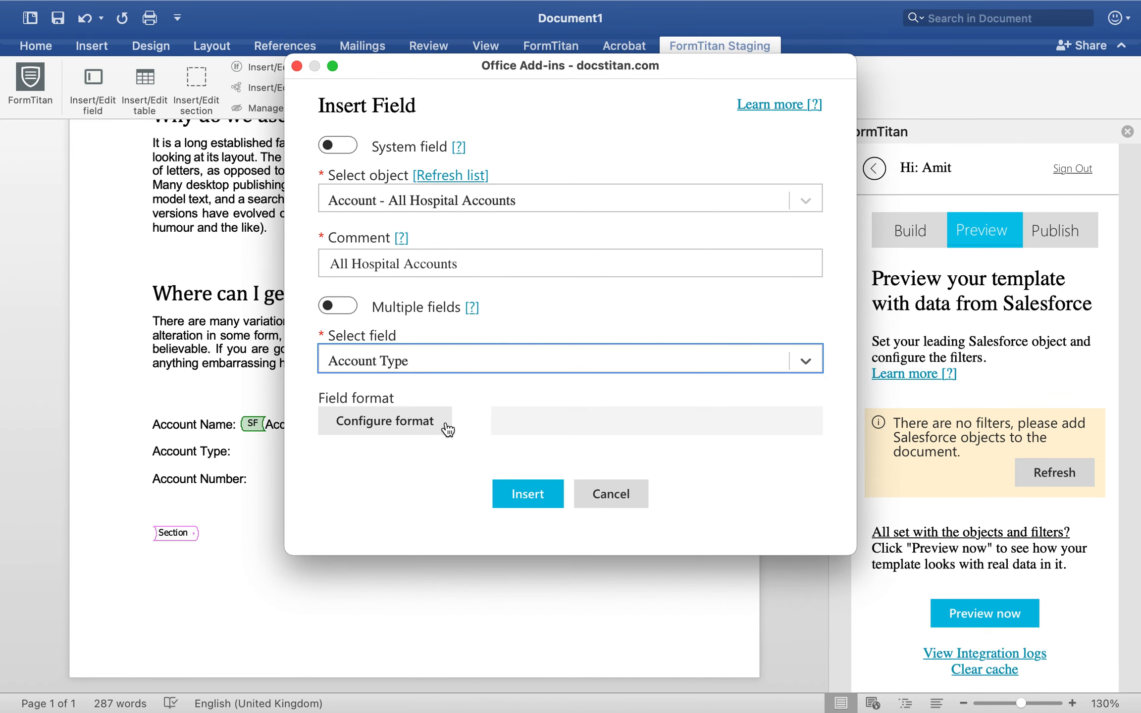
{"action": "left_click", "coordinate": [511, 495]}
Insert the Account Number field of the "Account - All Hospital Accounts" object after the "Account Number:" label
{"action": "left_click", "coordinate": [302, 492]}
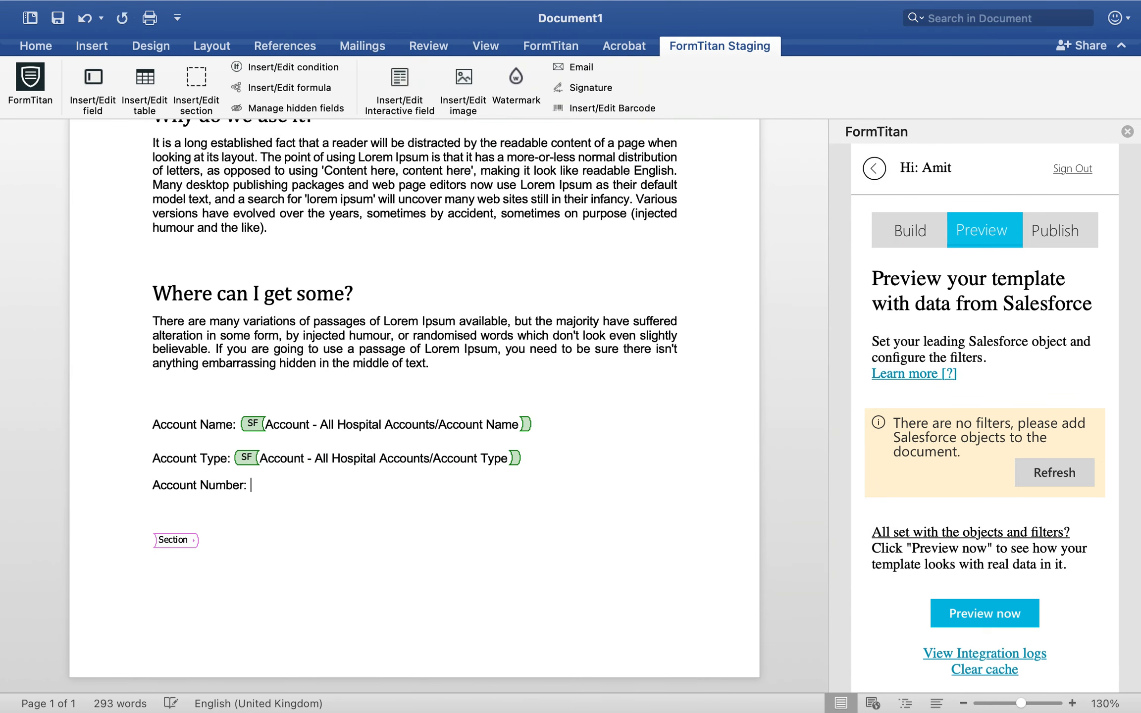
{"action": "left_click", "coordinate": [94, 80]}
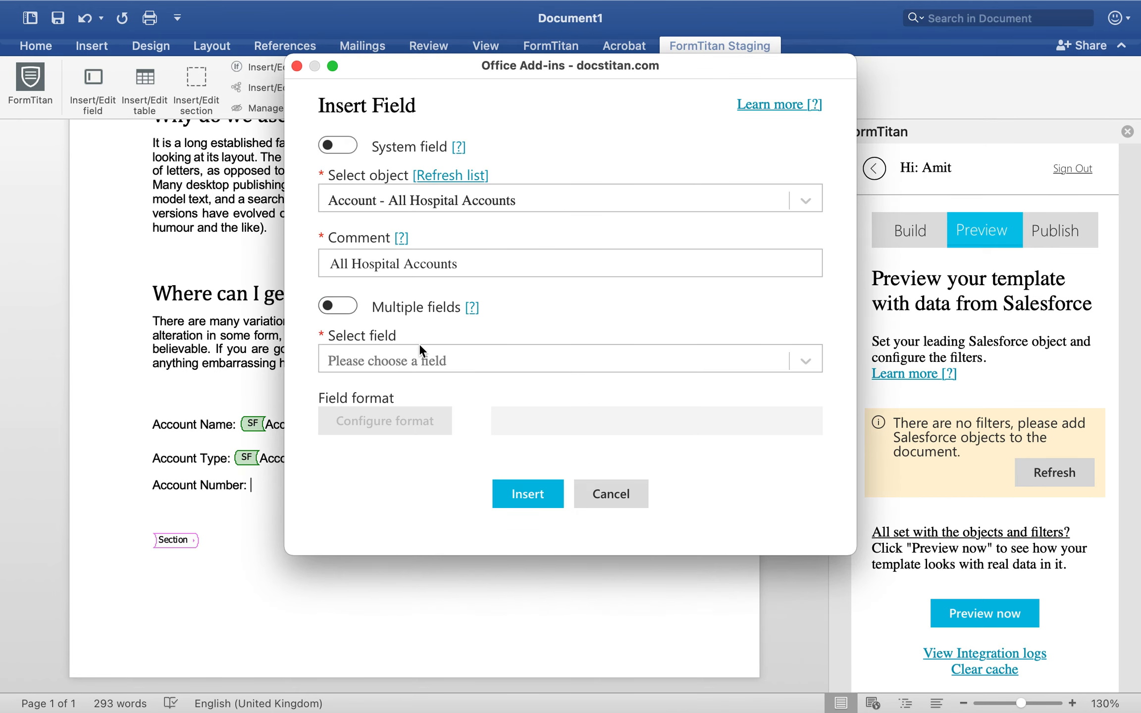
{"action": "left_click", "coordinate": [414, 352]}
{"action": "type", "text": "num"}
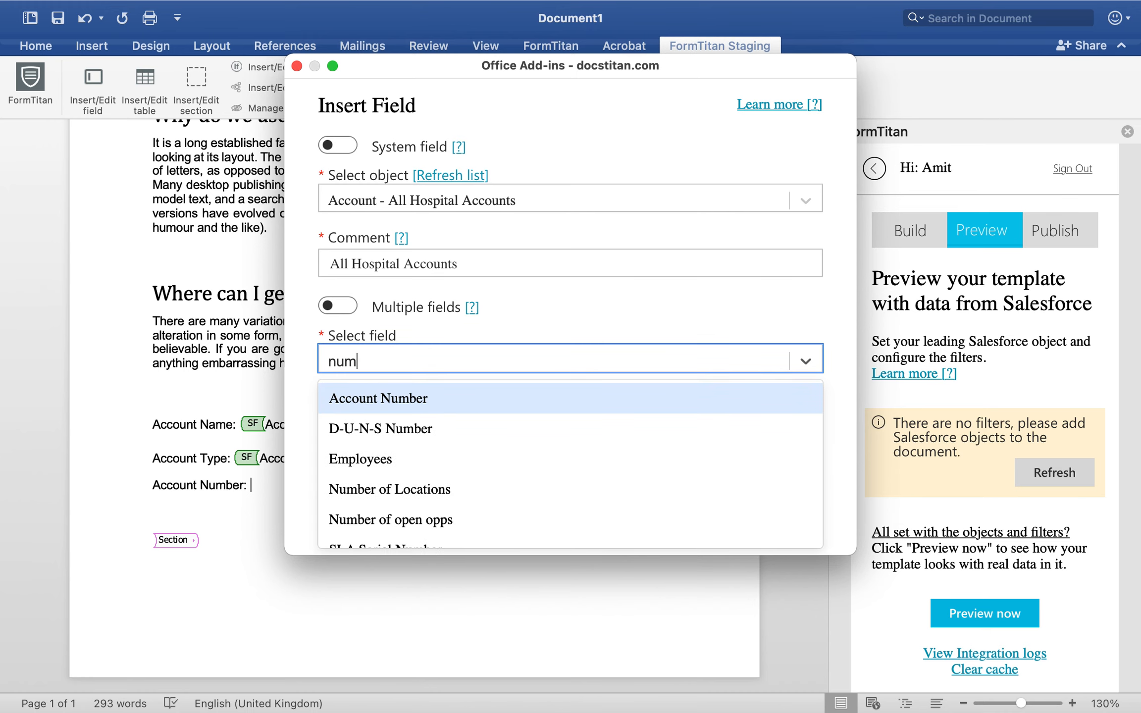
{"action": "left_click", "coordinate": [399, 400]}
{"action": "left_click", "coordinate": [537, 493]}
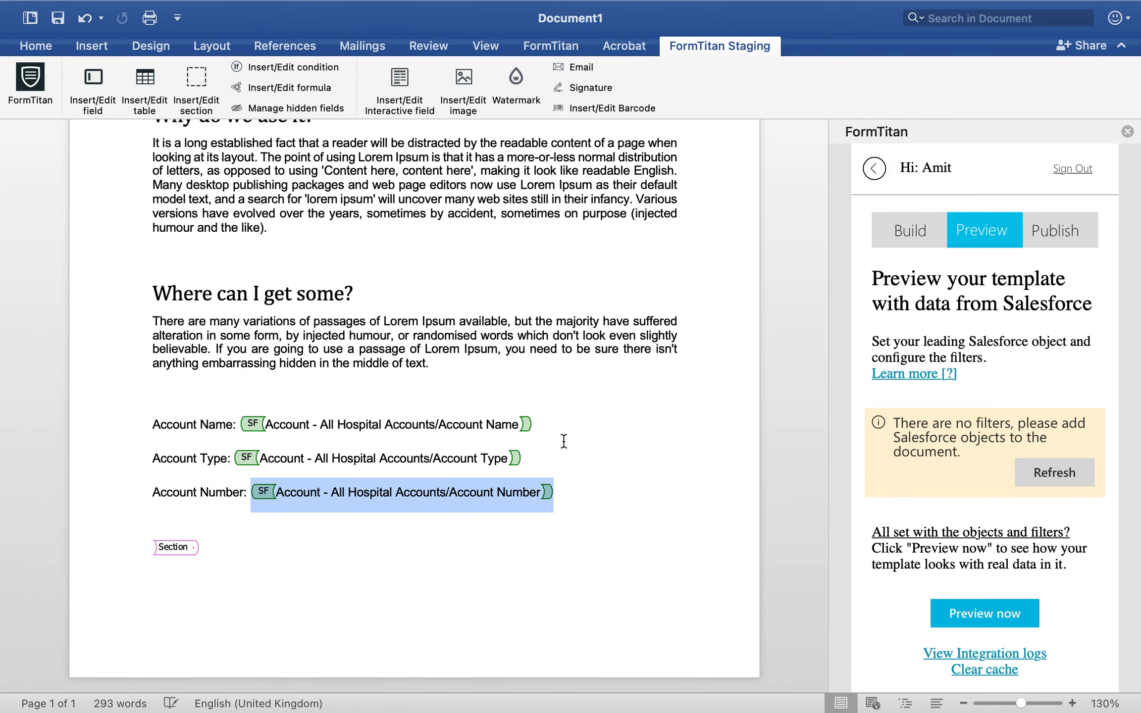
{"action": "left_click", "coordinate": [584, 454]}
Refresh the preview's object list and start a filter for "Account - All Hospital Accounts" with Account Name as the condition field
{"action": "scroll", "coordinate": [586, 429], "scroll_direction": "up", "scroll_amount": 10}
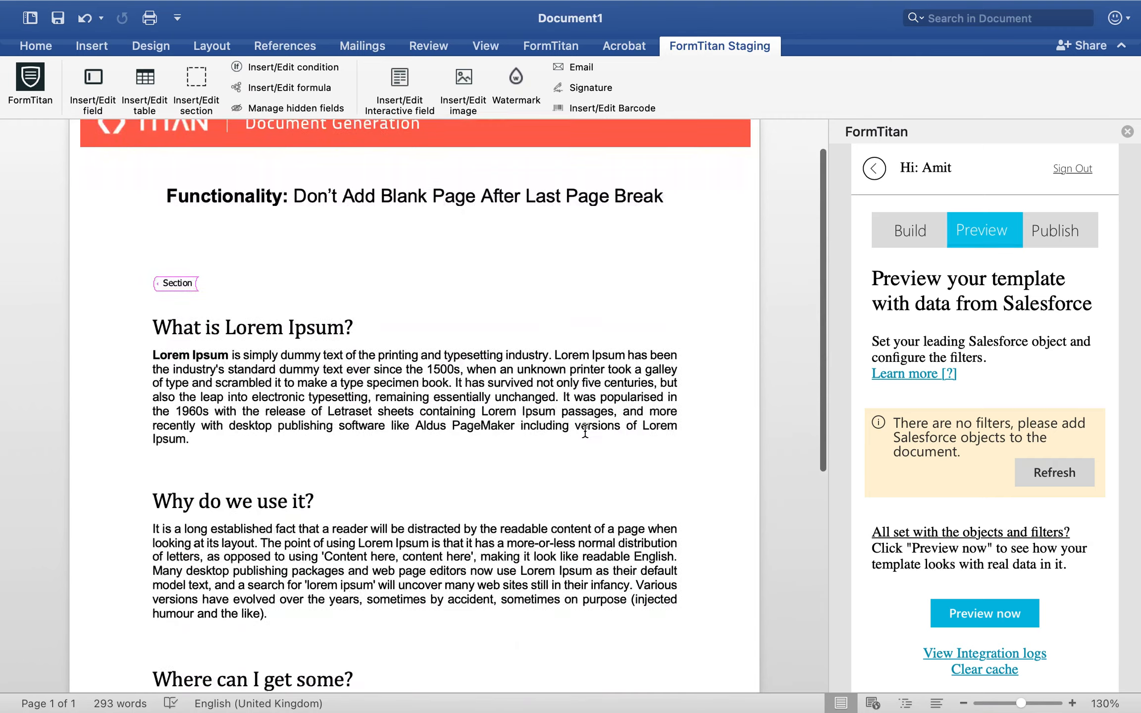
{"action": "scroll", "coordinate": [585, 431], "scroll_direction": "down", "scroll_amount": 10}
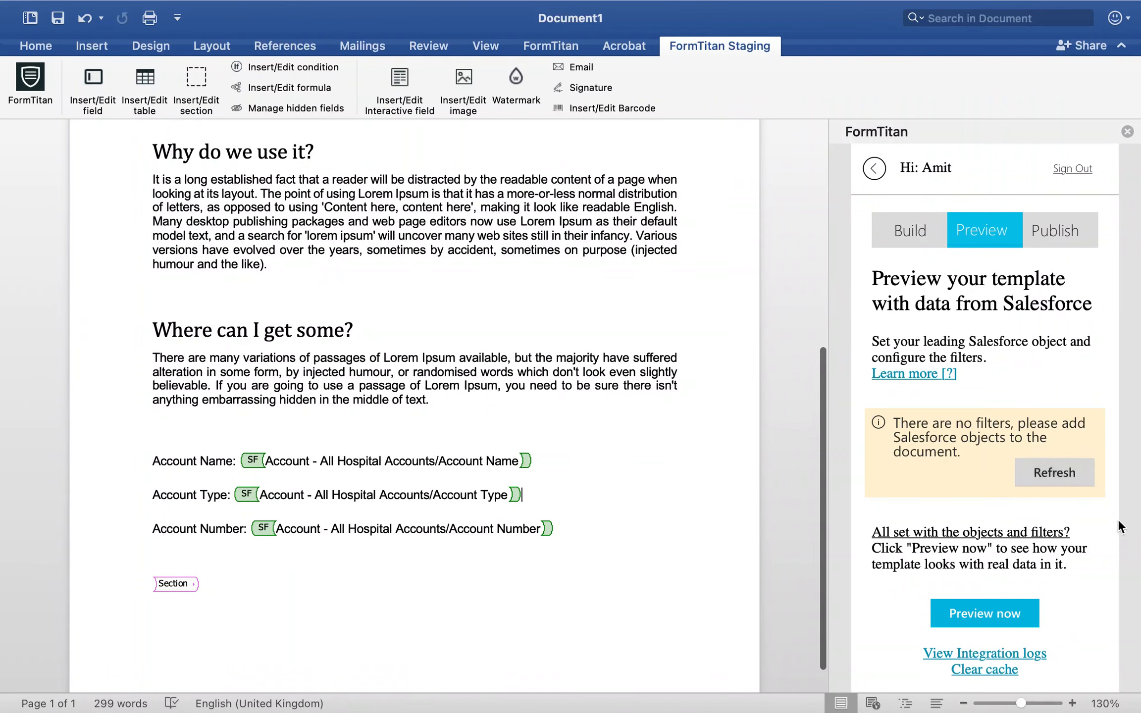
{"action": "left_click", "coordinate": [1082, 462]}
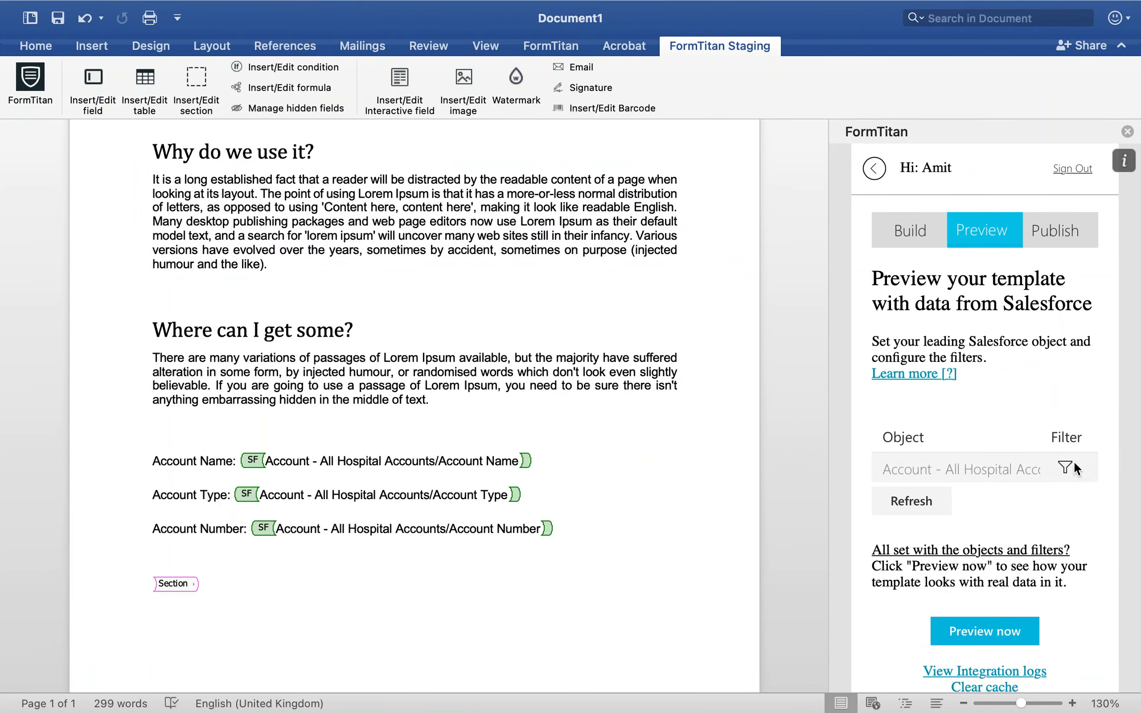
{"action": "left_click", "coordinate": [1065, 466]}
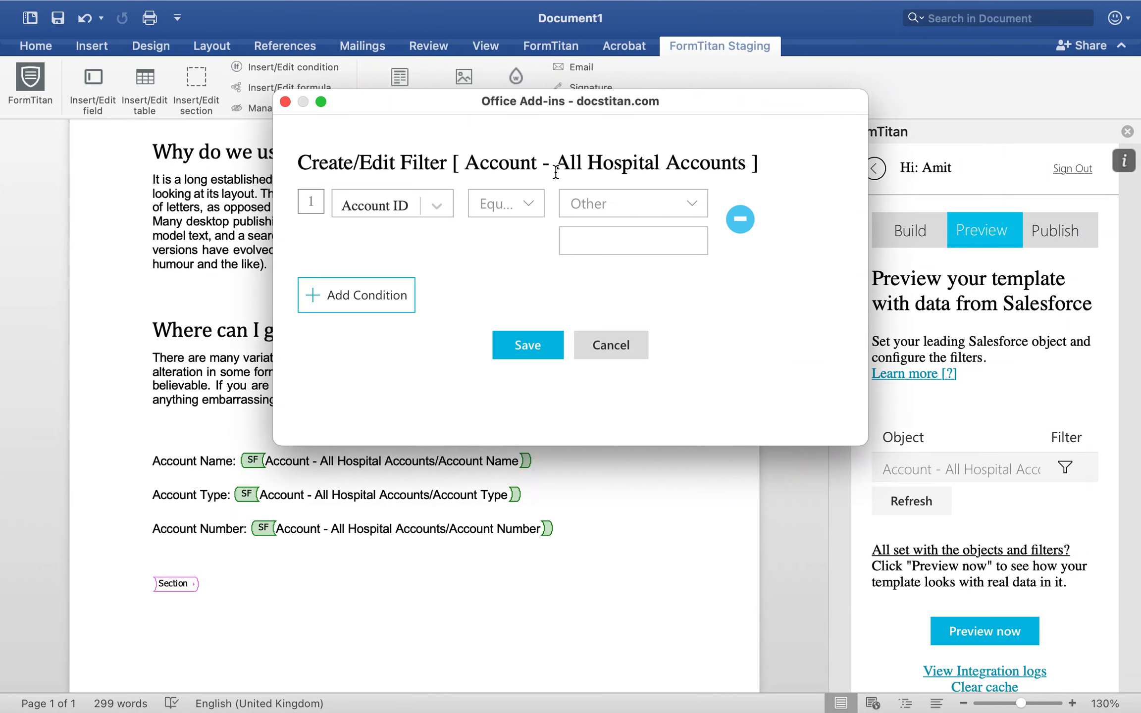
{"action": "left_click", "coordinate": [434, 208]}
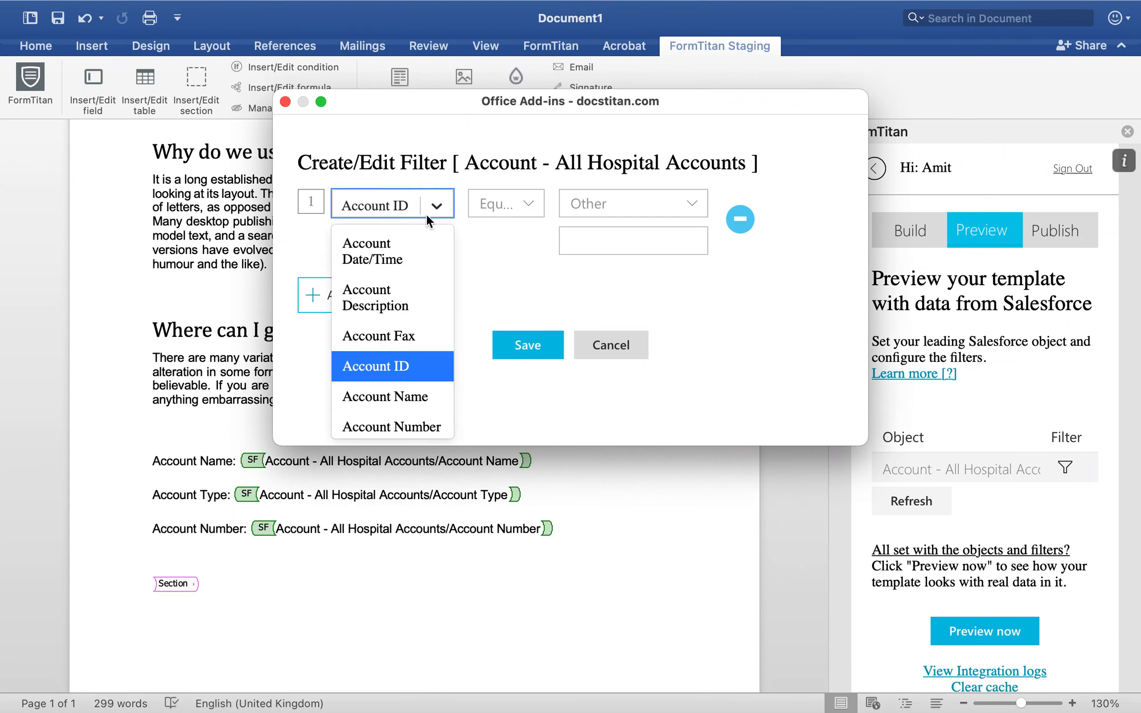
{"action": "type", "text": "name"}
{"action": "left_click", "coordinate": [421, 243]}
Widen the filter dialog enough to show full operator names and reposition it over the document
{"action": "left_click", "coordinate": [528, 203]}
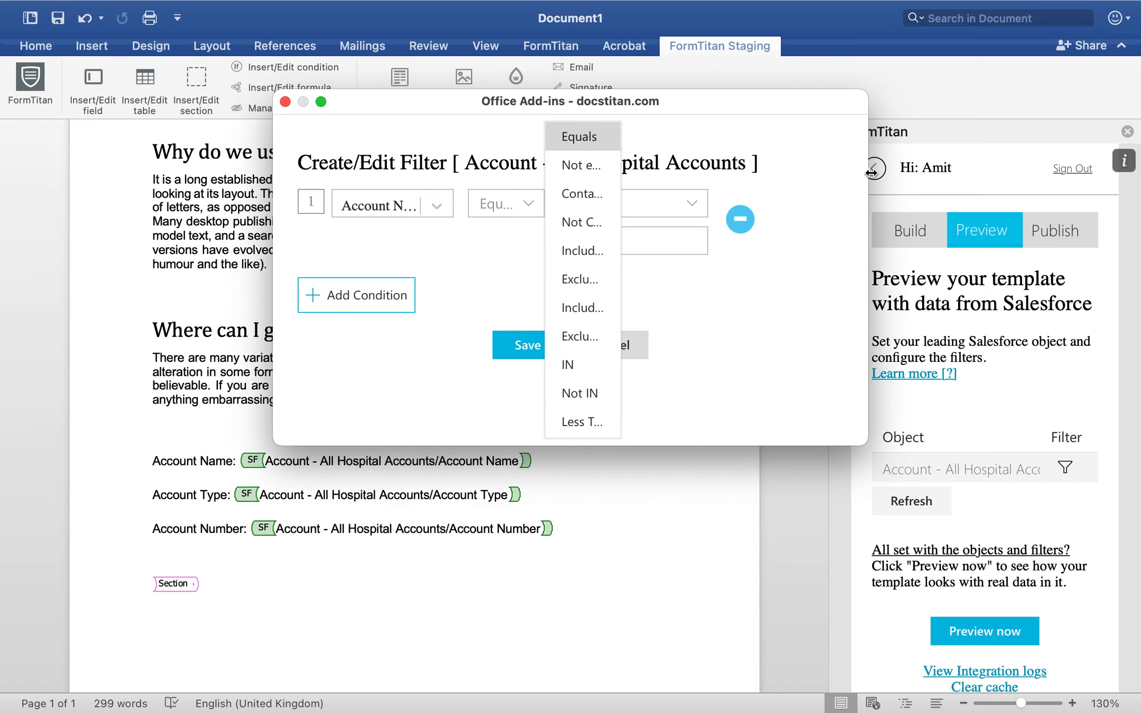
{"action": "left_click_drag", "start_coordinate": [872, 171], "coordinate": [1117, 182]}
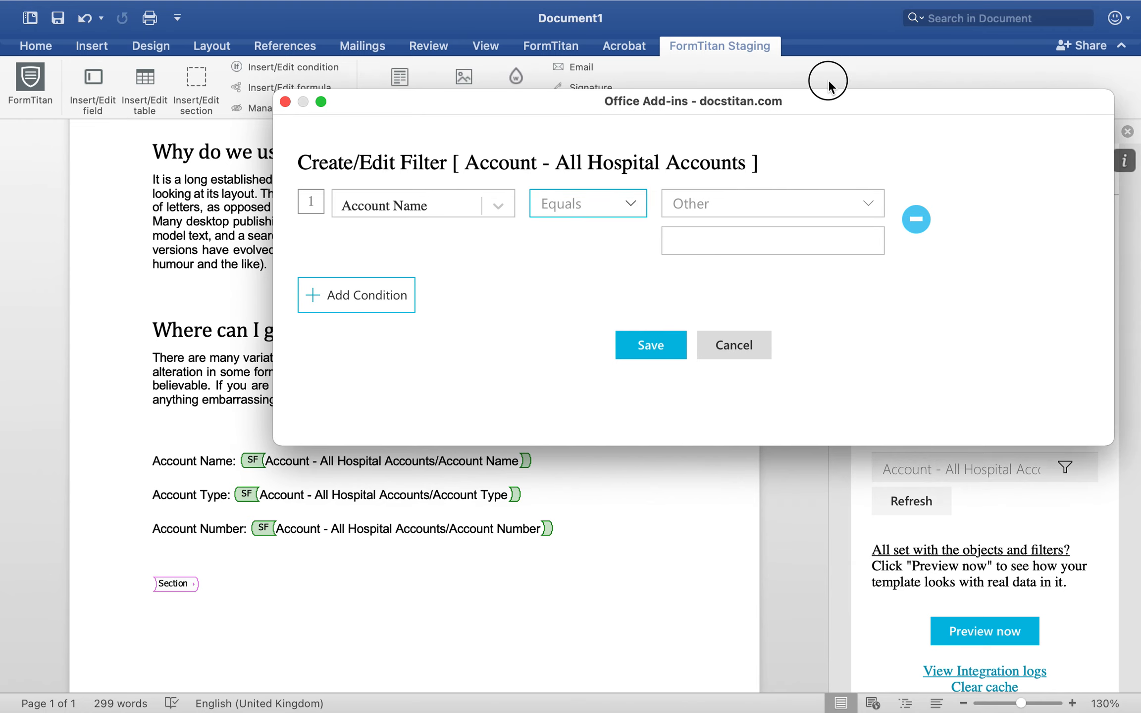
{"action": "left_click", "coordinate": [829, 81]}
{"action": "left_click_drag", "start_coordinate": [798, 104], "coordinate": [667, 143]}
Set the Account Name condition to Contains "Hospital" and save the filter conditions
{"action": "left_click", "coordinate": [471, 246]}
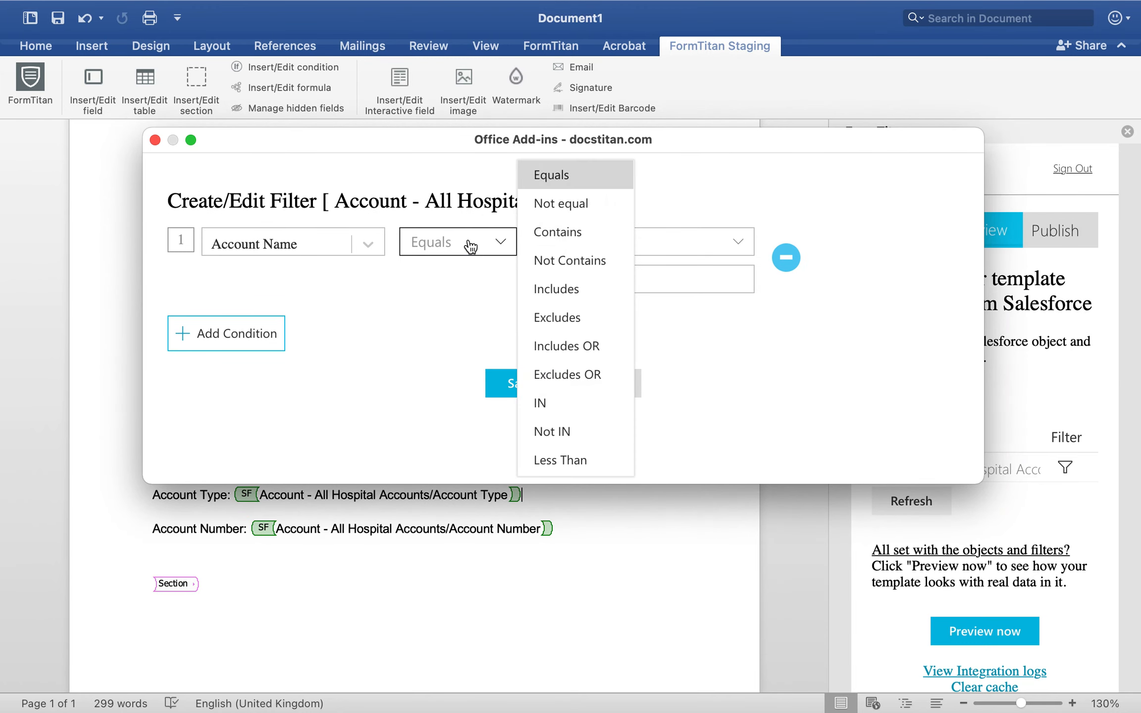
{"action": "left_click", "coordinate": [543, 233]}
{"action": "left_click", "coordinate": [617, 283]}
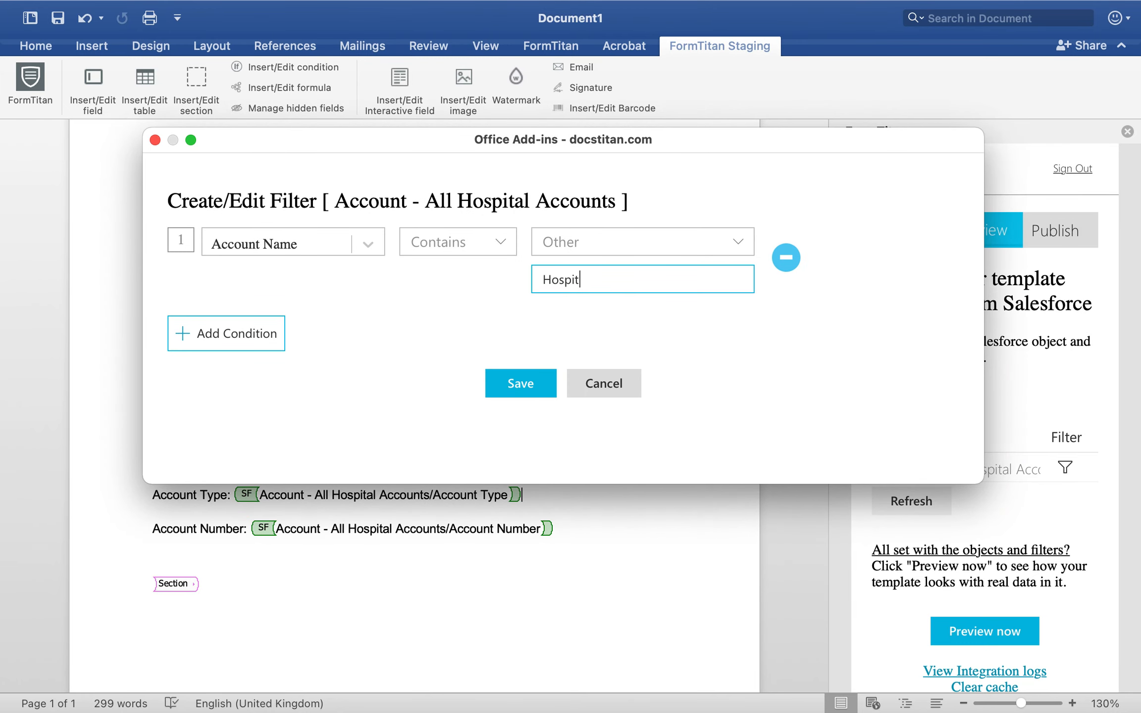
{"action": "left_click", "coordinate": [522, 387]}
{"action": "scroll", "coordinate": [525, 390], "scroll_direction": "down", "scroll_amount": 2}
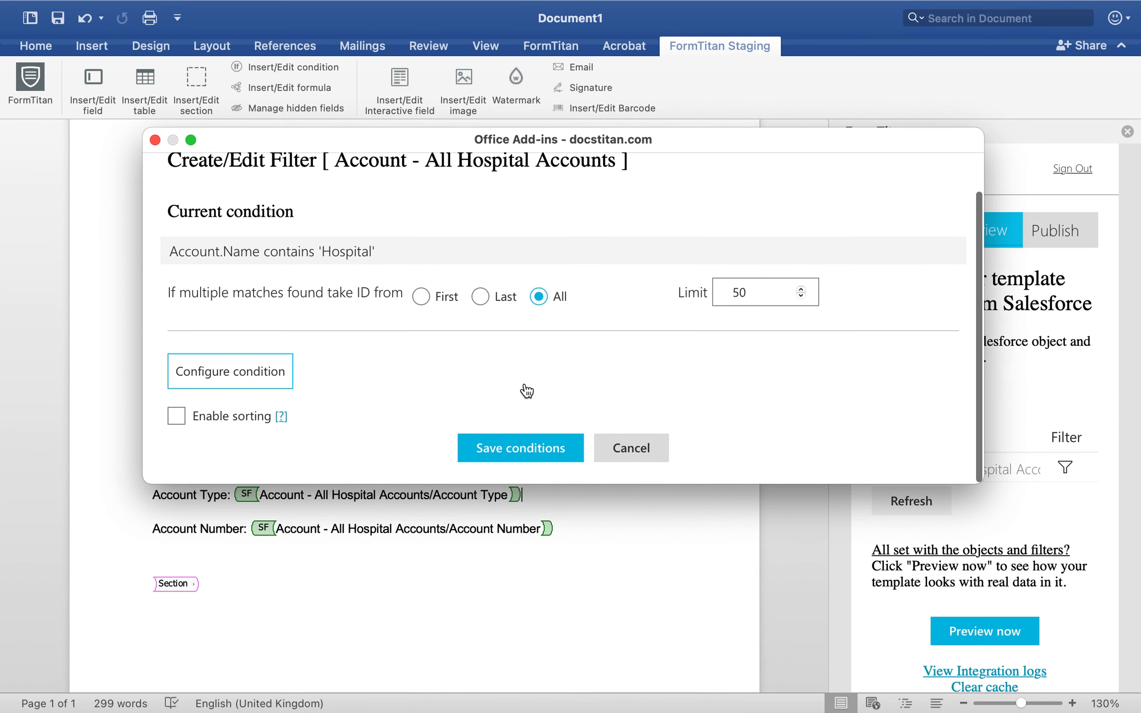
{"action": "left_click", "coordinate": [523, 448]}
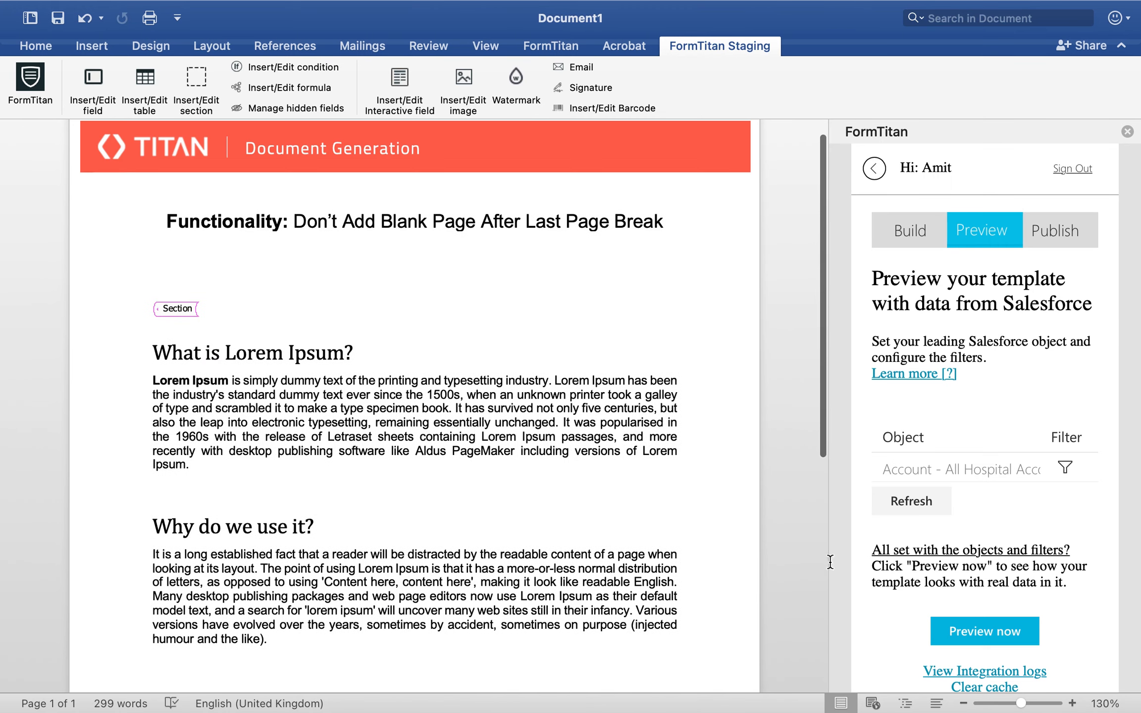
Generate the template preview with Salesforce data and review the account pages through to the document's end
{"action": "left_click", "coordinate": [986, 625]}
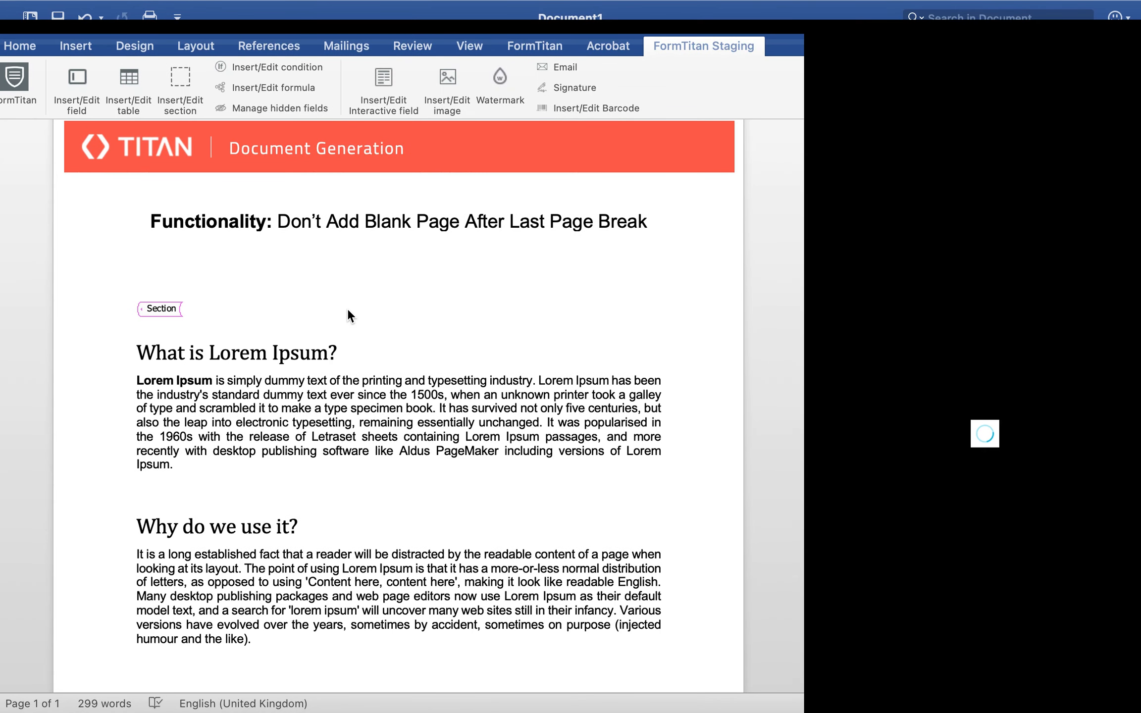
{"action": "scroll", "coordinate": [320, 304], "scroll_direction": "down", "scroll_amount": 10}
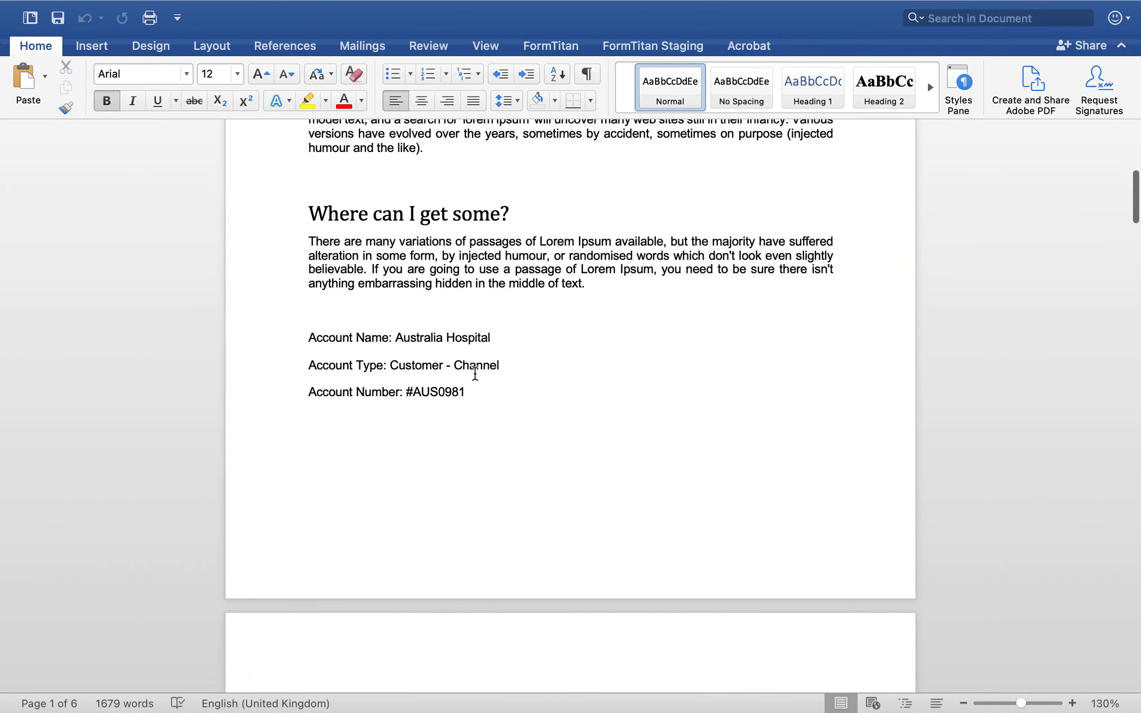
{"action": "scroll", "coordinate": [475, 372], "scroll_direction": "down", "scroll_amount": 15}
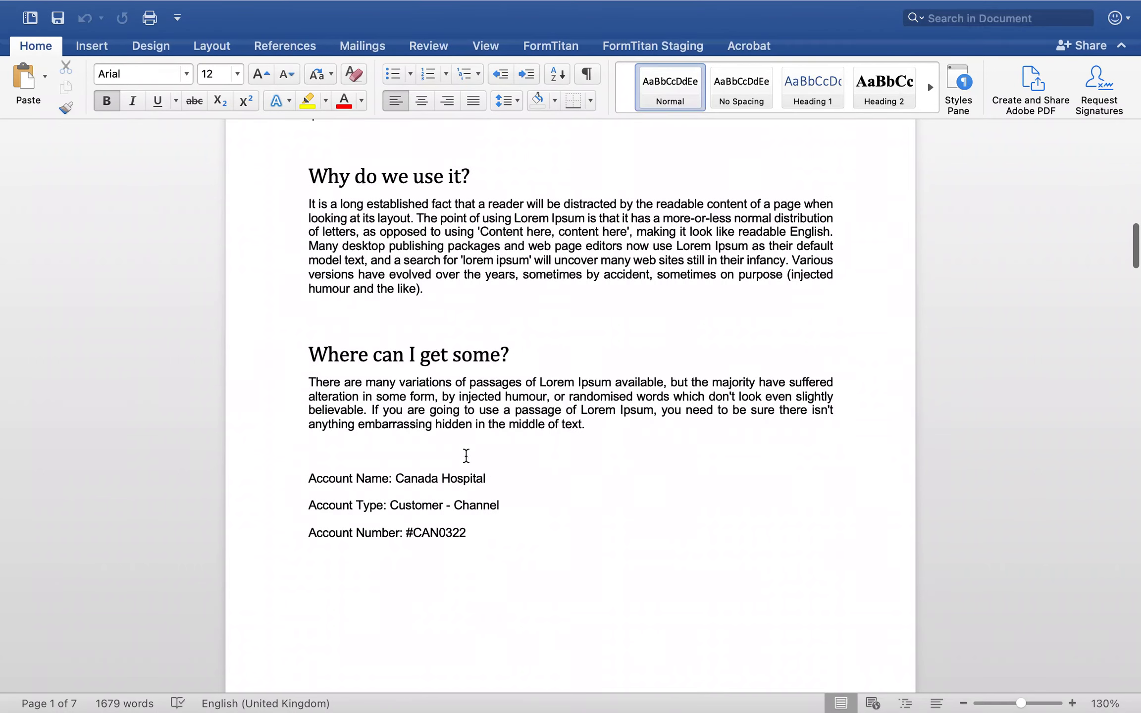
{"action": "scroll", "coordinate": [466, 456], "scroll_direction": "down", "scroll_amount": 15}
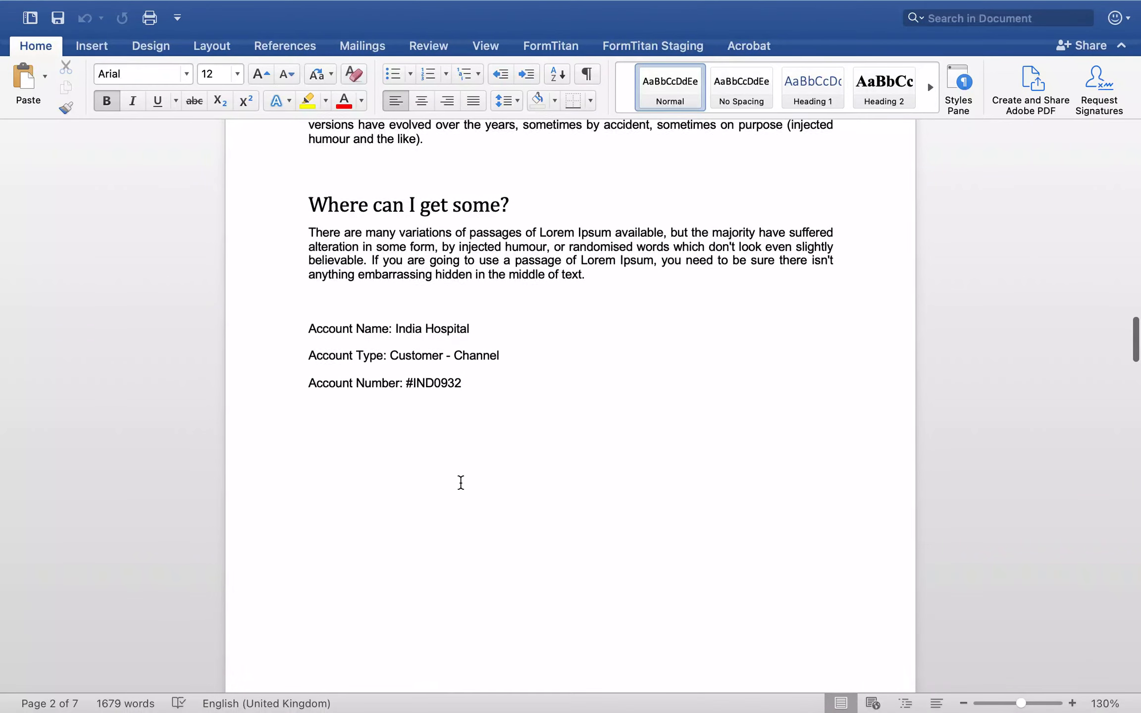
{"action": "scroll", "coordinate": [461, 482], "scroll_direction": "down", "scroll_amount": 15}
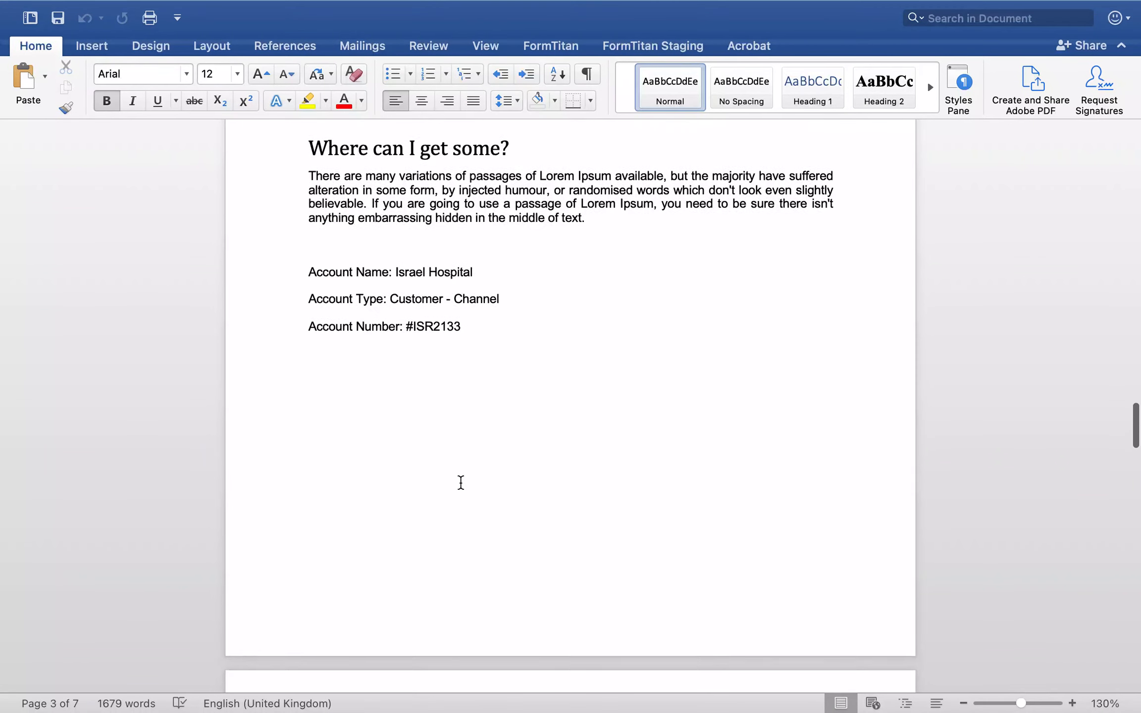
{"action": "scroll", "coordinate": [460, 482], "scroll_direction": "down", "scroll_amount": 20}
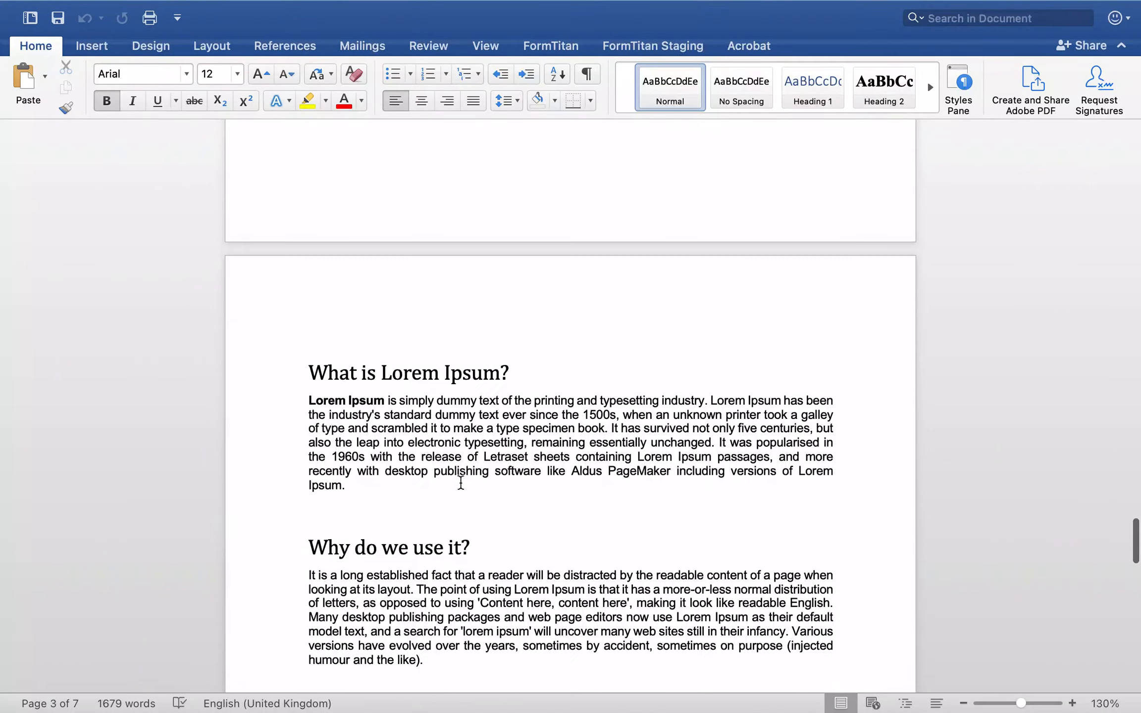
{"action": "scroll", "coordinate": [461, 482], "scroll_direction": "down", "scroll_amount": 20}
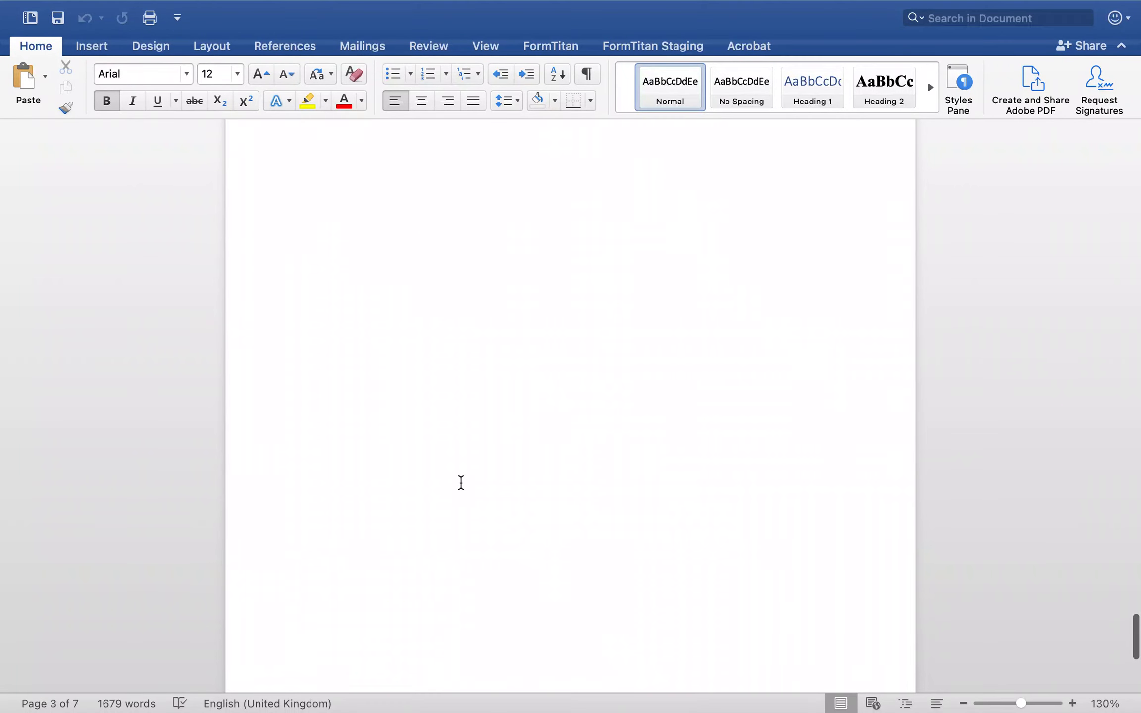
{"action": "scroll", "coordinate": [461, 483], "scroll_direction": "up", "scroll_amount": 10}
{"action": "scroll", "coordinate": [461, 483], "scroll_direction": "down", "scroll_amount": 12}
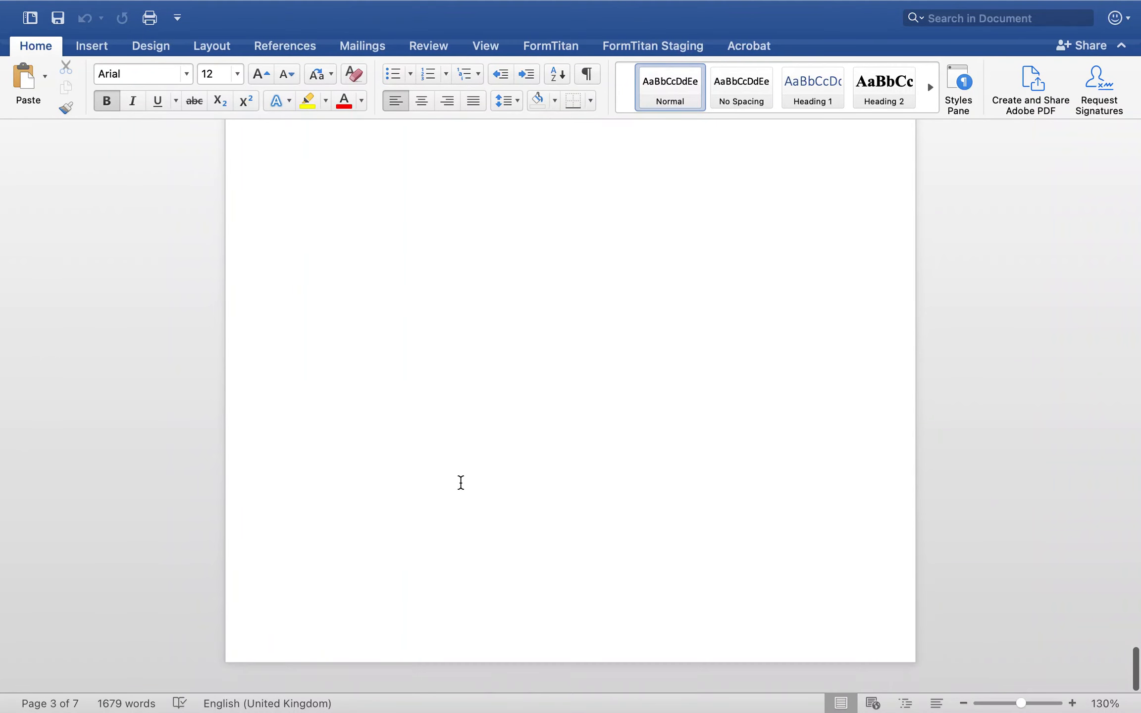
{"action": "scroll", "coordinate": [461, 483], "scroll_direction": "down", "scroll_amount": 10}
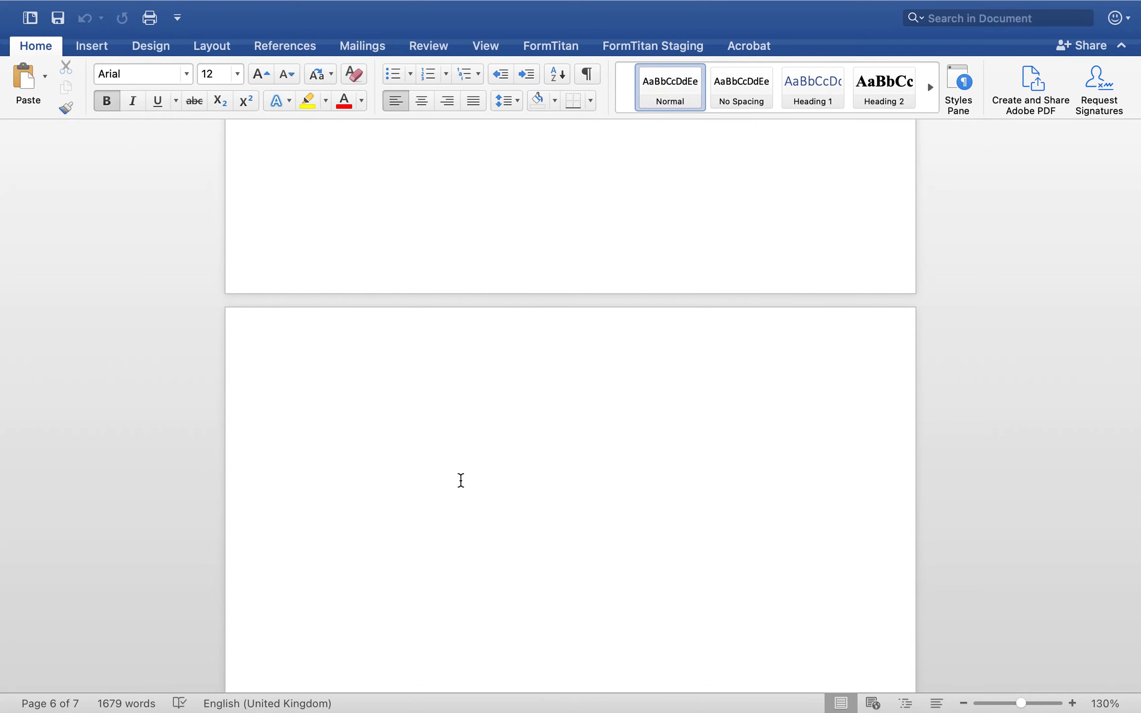
Examine the last two pages of the generated preview, placing the cursor on the final page to check its content
{"action": "left_click", "coordinate": [474, 387]}
{"action": "scroll", "coordinate": [478, 367], "scroll_direction": "up", "scroll_amount": 2}
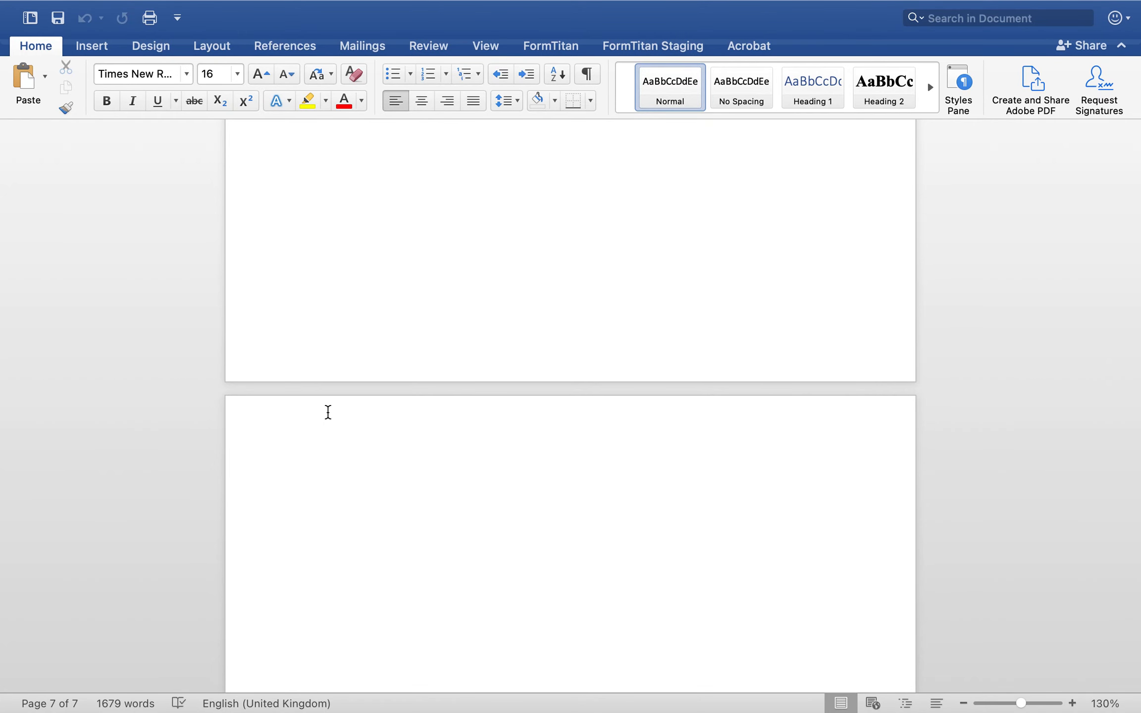
{"action": "key", "text": "cmd+v"}
{"action": "scroll", "coordinate": [327, 412], "scroll_direction": "up", "scroll_amount": 5}
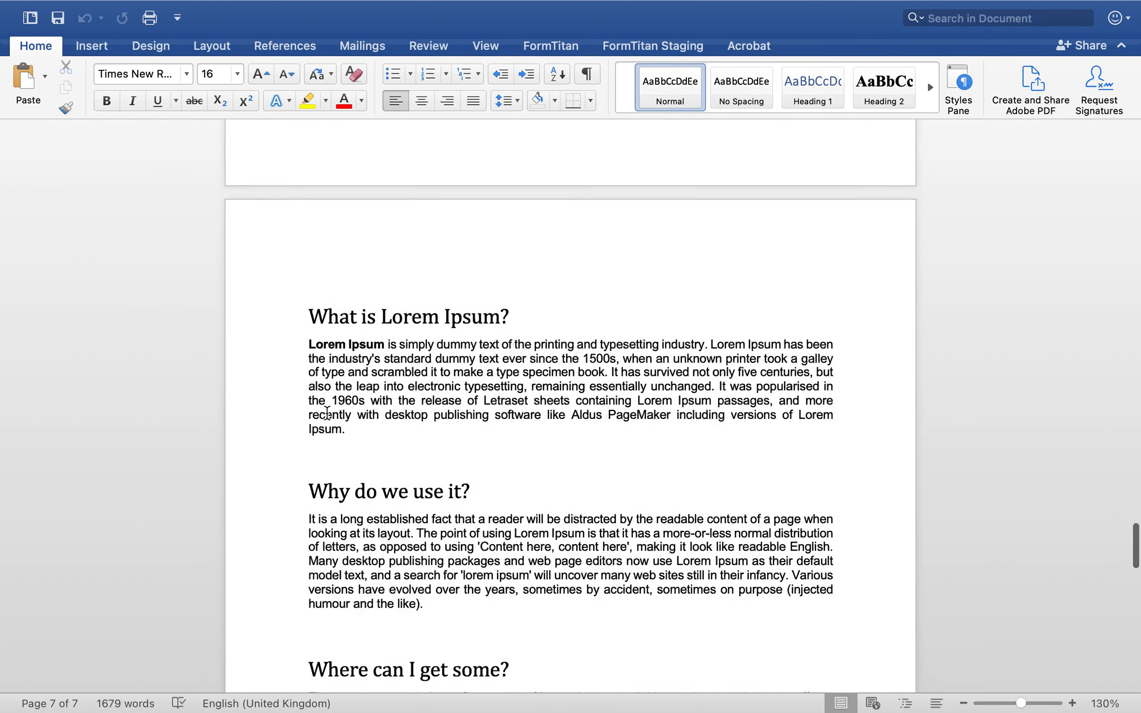
{"action": "scroll", "coordinate": [326, 412], "scroll_direction": "down", "scroll_amount": 1}
{"action": "scroll", "coordinate": [327, 414], "scroll_direction": "down", "scroll_amount": 5}
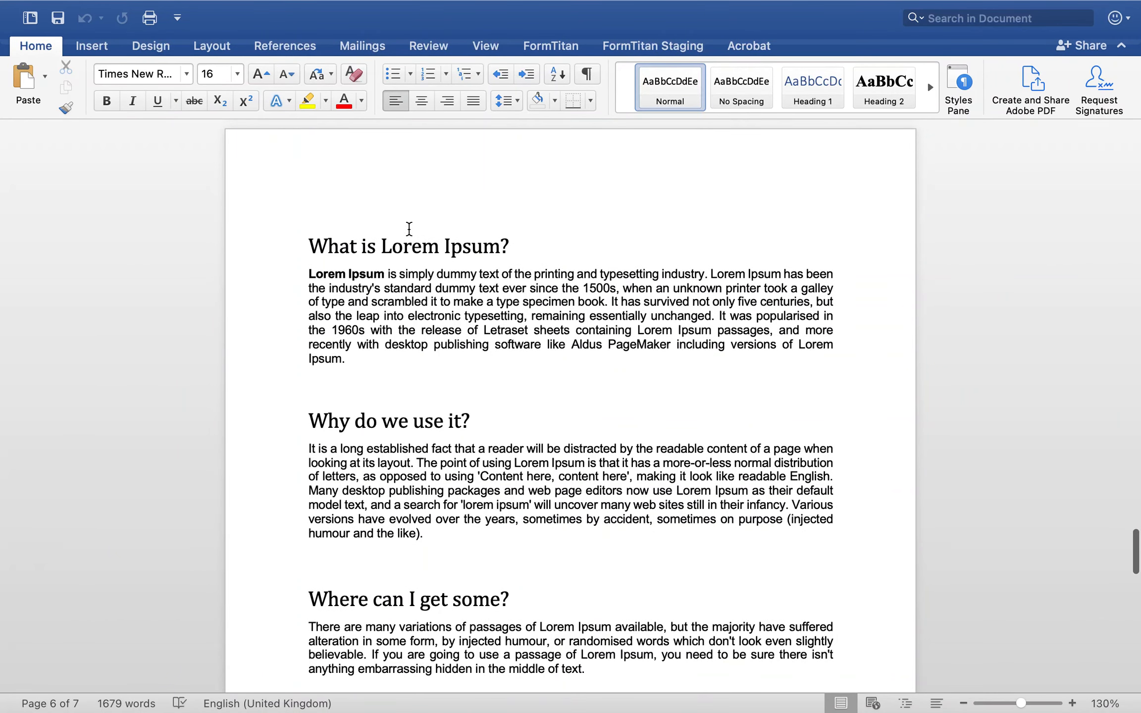
{"action": "scroll", "coordinate": [341, 281], "scroll_direction": "down", "scroll_amount": 15}
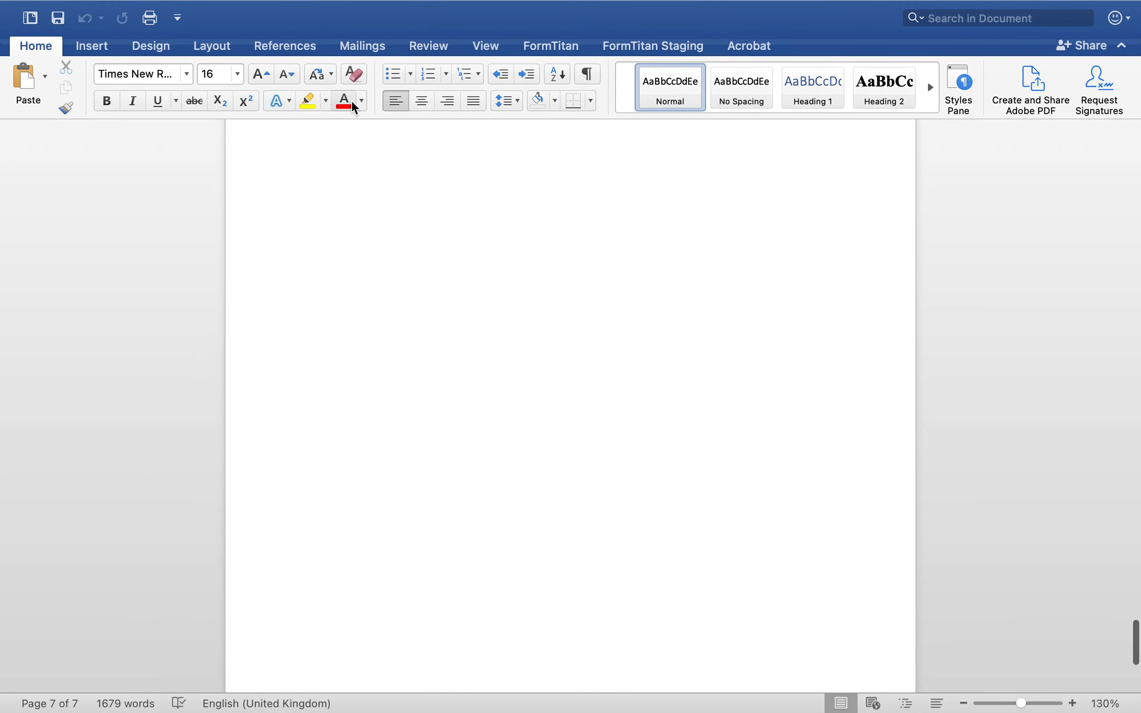
Close the preview and edit the template's section, enabling "Insert page break" and "Don't add blank page after last page break", and save it
{"action": "mouse_move", "coordinate": [151, 12]}
{"action": "left_click", "coordinate": [17, 40]}
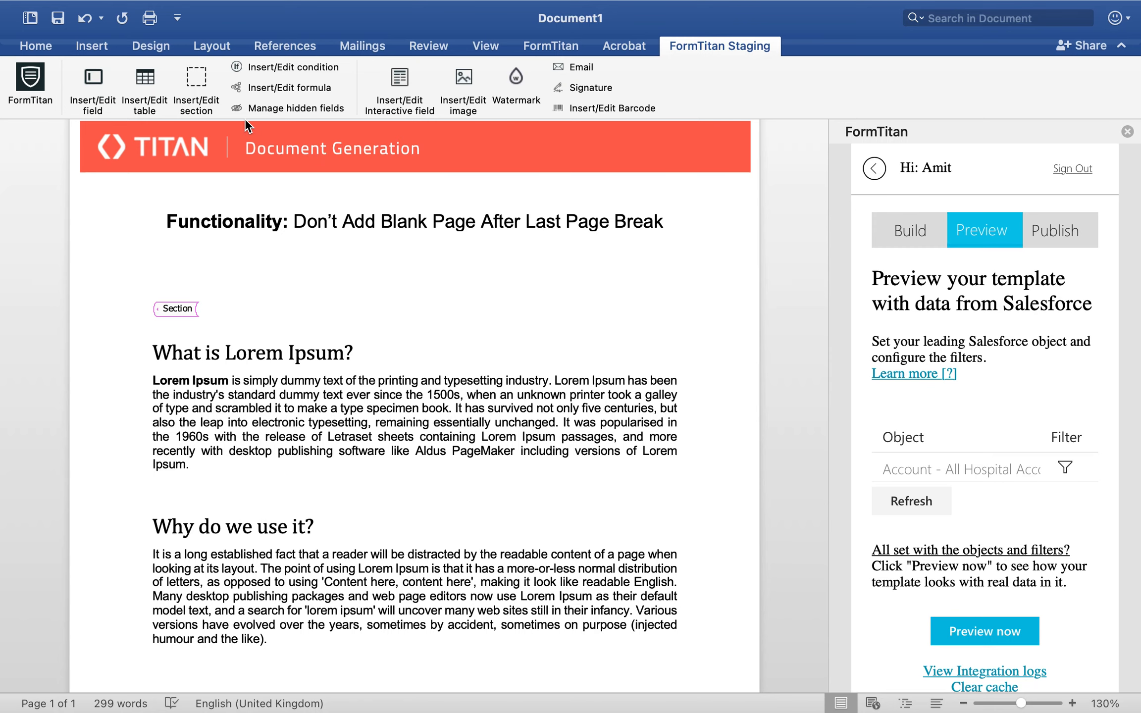
{"action": "left_click", "coordinate": [182, 306]}
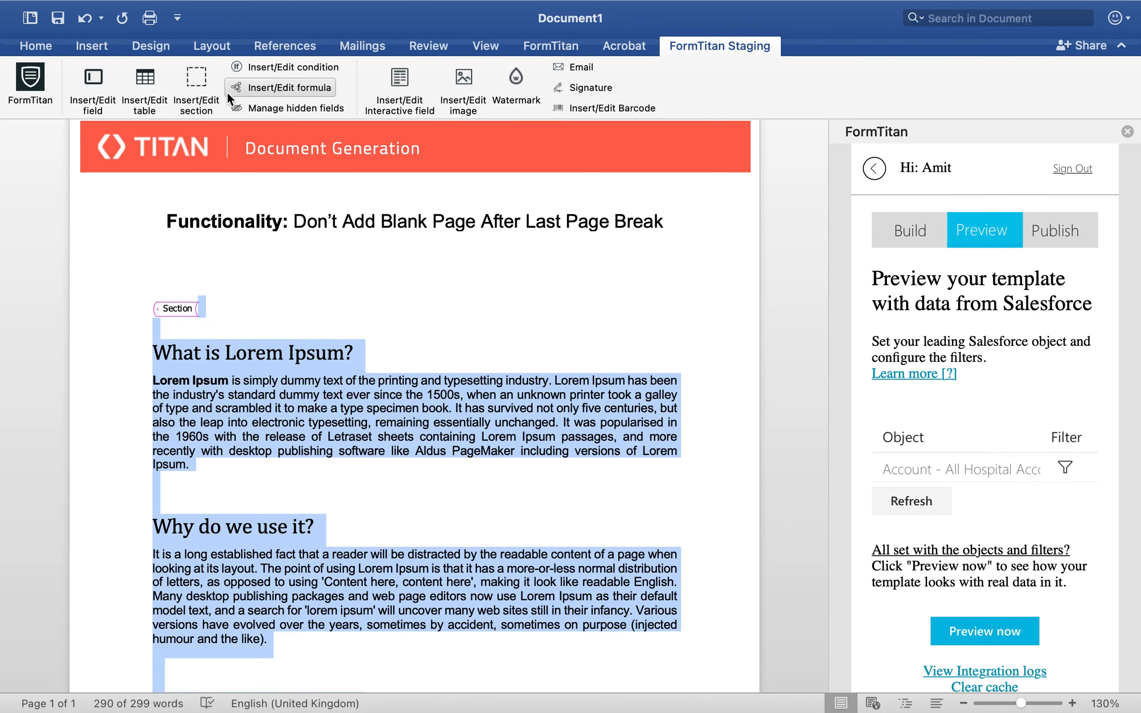
{"action": "left_click", "coordinate": [205, 79]}
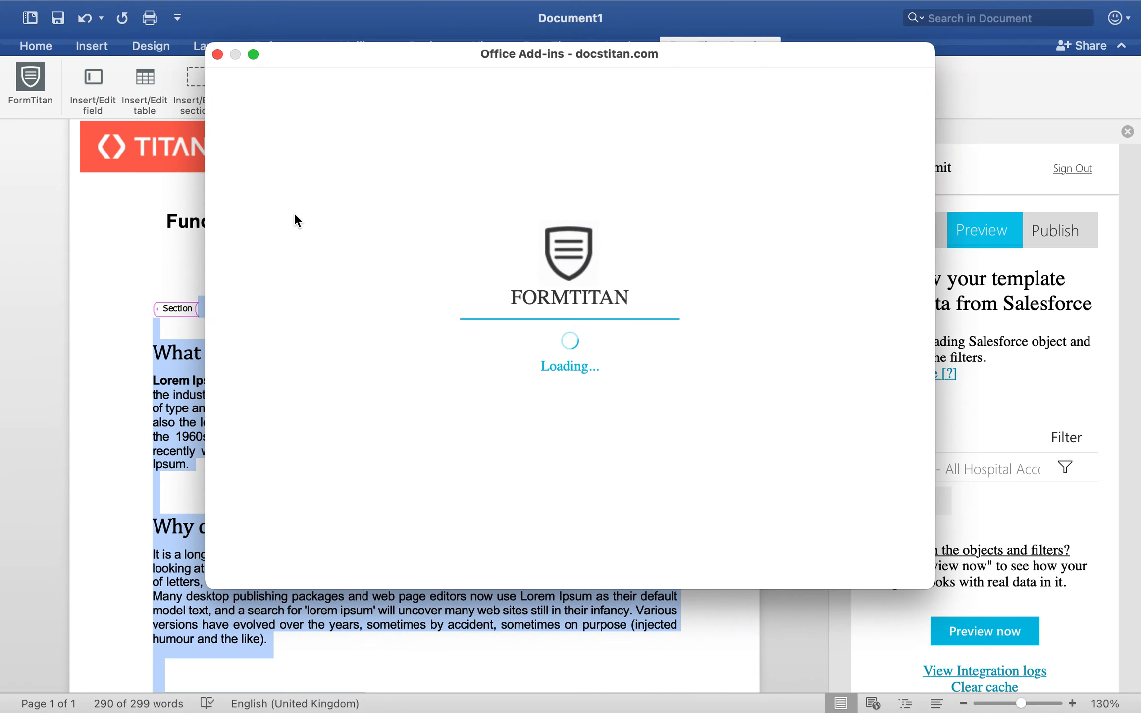
{"action": "left_click", "coordinate": [249, 305]}
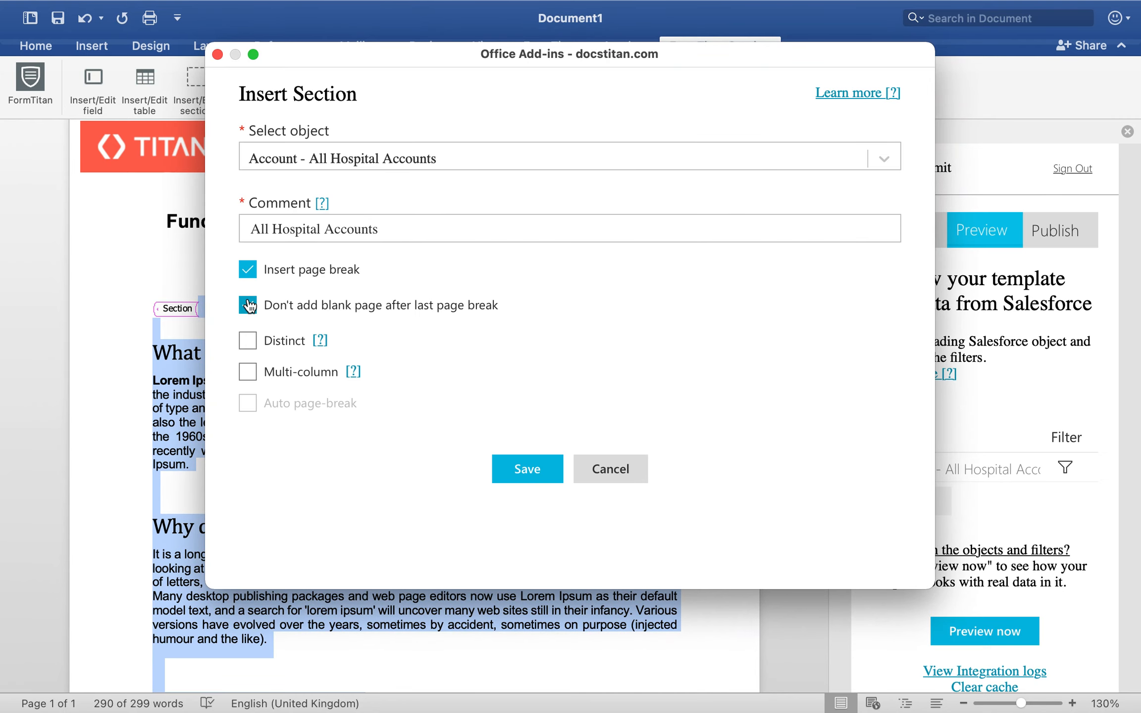
{"action": "left_click", "coordinate": [247, 270]}
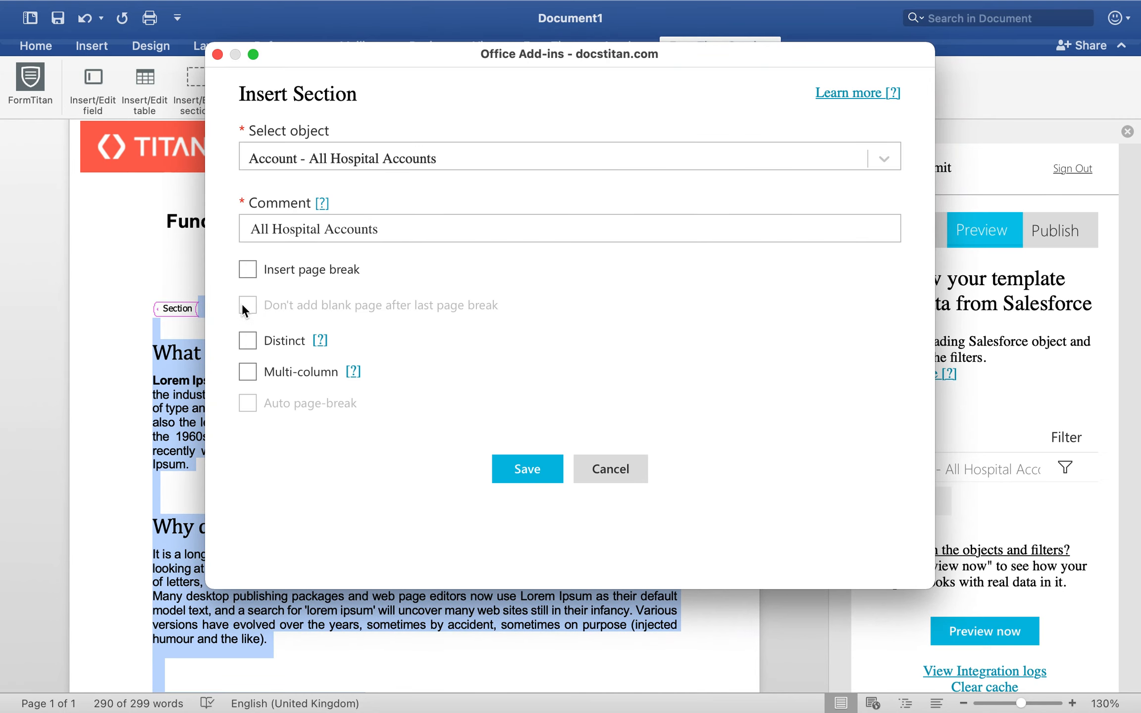
{"action": "left_click", "coordinate": [248, 276]}
{"action": "left_click", "coordinate": [248, 303]}
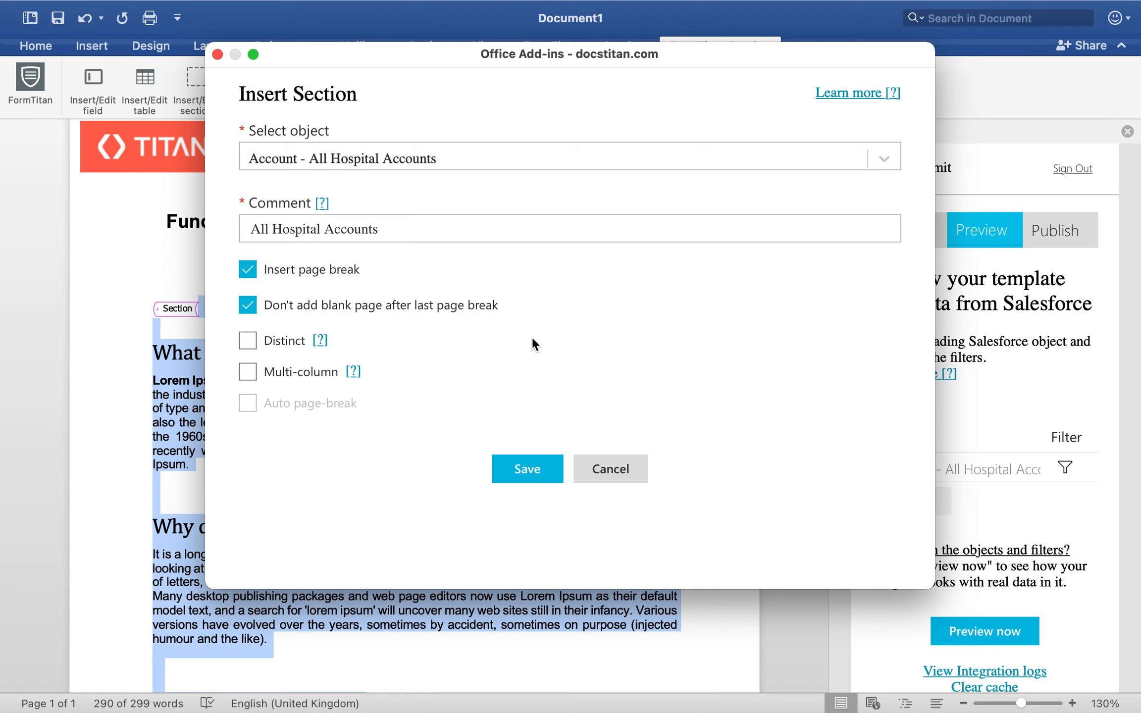
{"action": "left_click", "coordinate": [526, 473]}
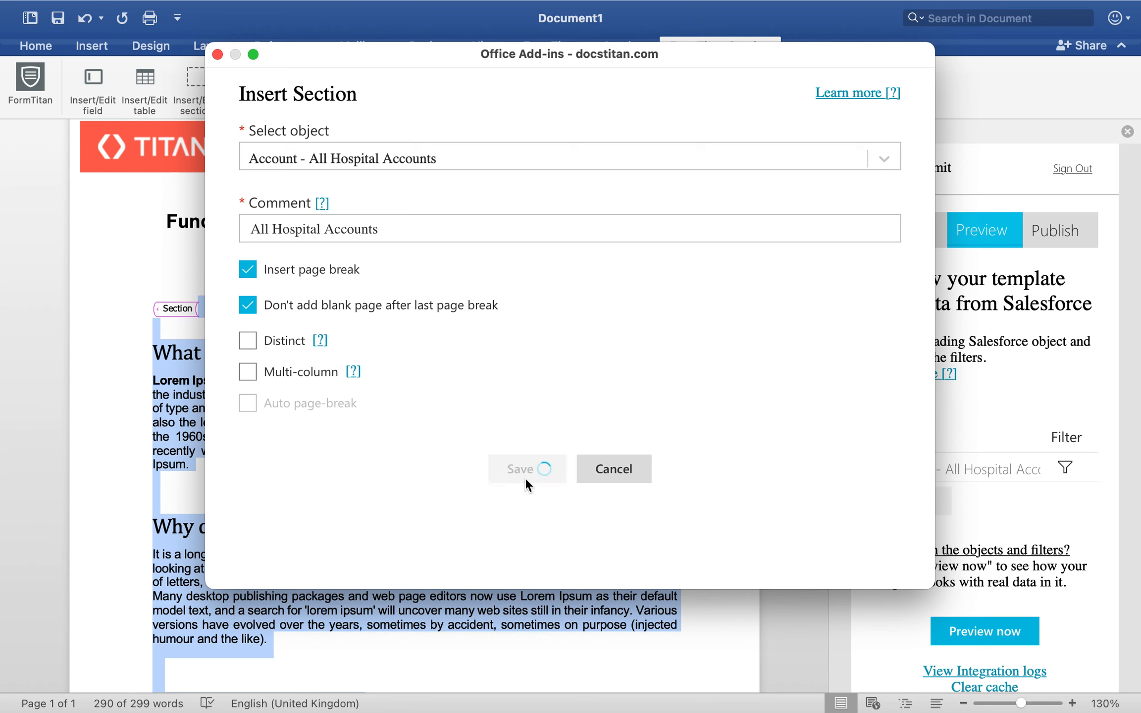
Generate the template preview again with Salesforce data and go through its account pages to the document's end
{"action": "left_click", "coordinate": [967, 629]}
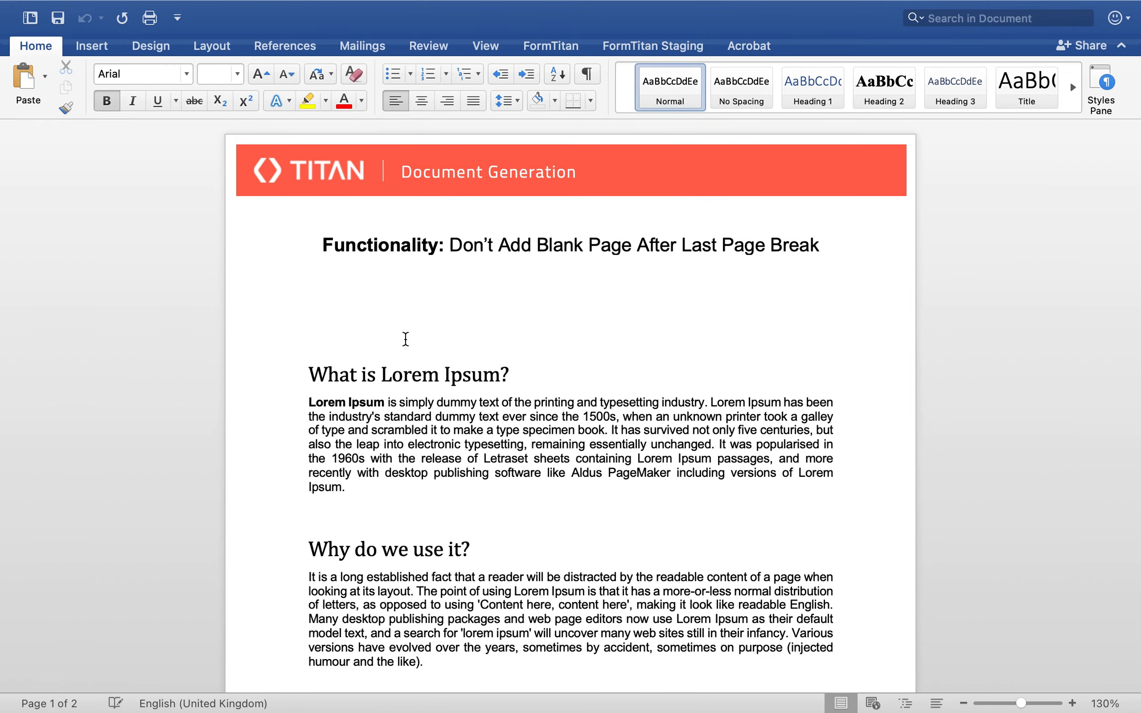
{"action": "scroll", "coordinate": [408, 341], "scroll_direction": "down", "scroll_amount": 15}
{"action": "scroll", "coordinate": [409, 359], "scroll_direction": "down", "scroll_amount": 20}
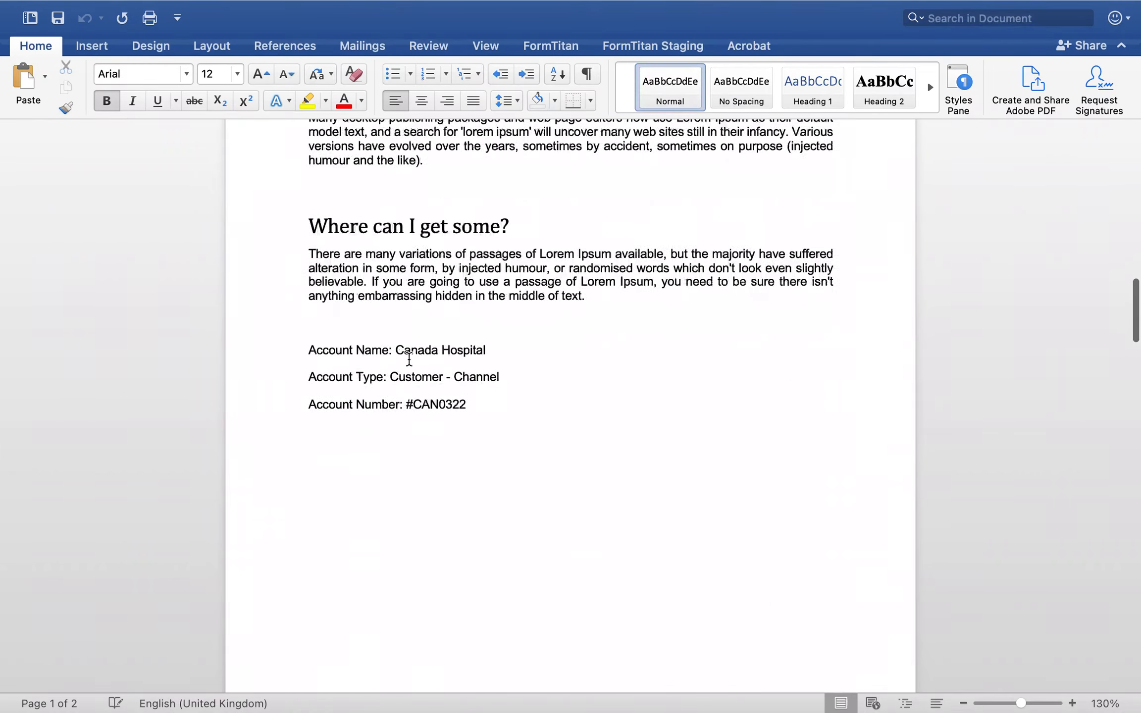
{"action": "scroll", "coordinate": [409, 359], "scroll_direction": "down", "scroll_amount": 20}
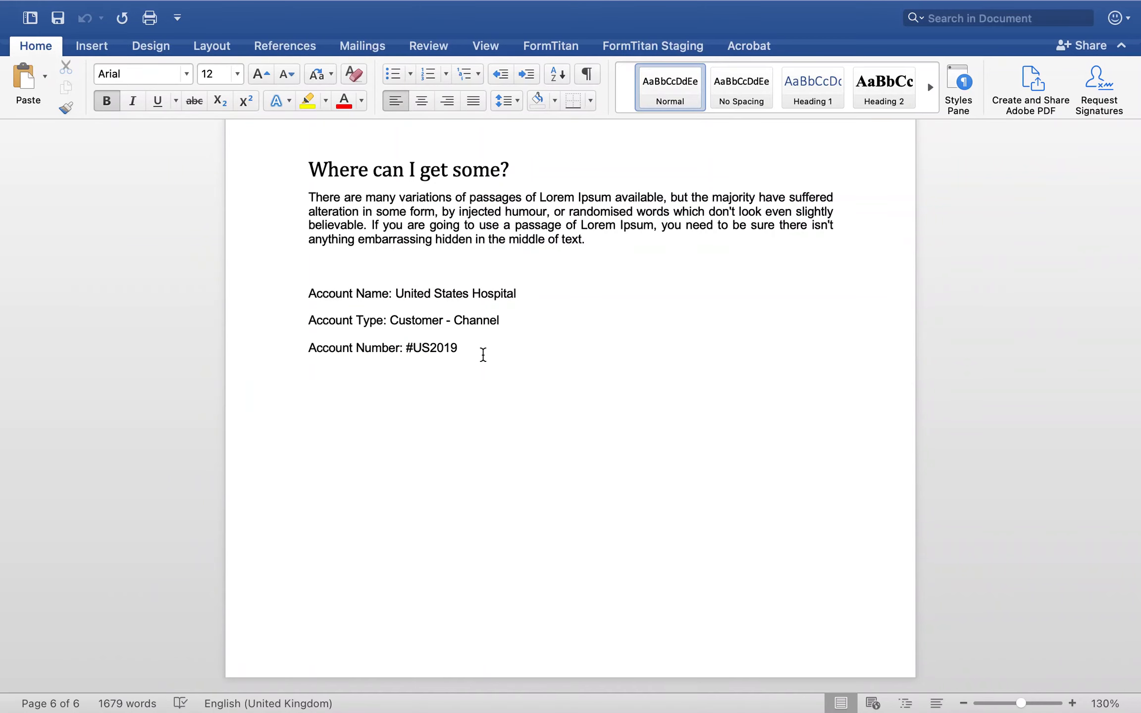
Examine the new preview's last pages and the preceding account pages for blank pages, finishing back at the first page
{"action": "scroll", "coordinate": [483, 355], "scroll_direction": "up", "scroll_amount": 10}
{"action": "scroll", "coordinate": [483, 354], "scroll_direction": "down", "scroll_amount": 6}
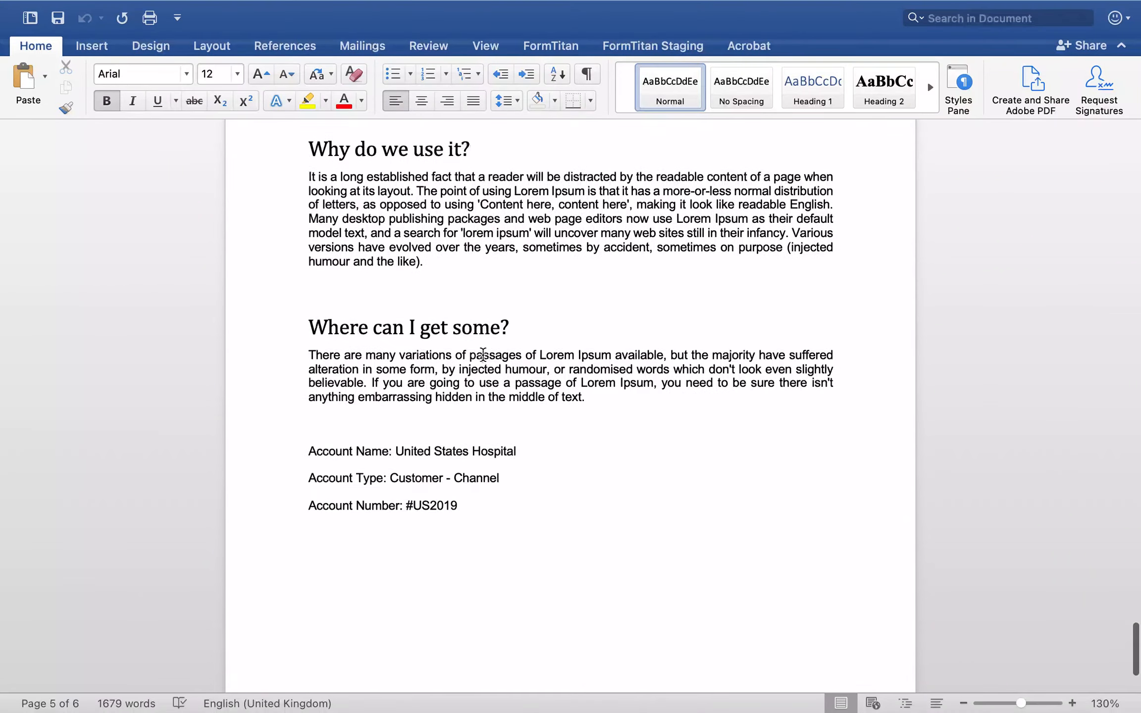
{"action": "scroll", "coordinate": [483, 354], "scroll_direction": "down", "scroll_amount": 1}
{"action": "scroll", "coordinate": [483, 355], "scroll_direction": "up", "scroll_amount": 10}
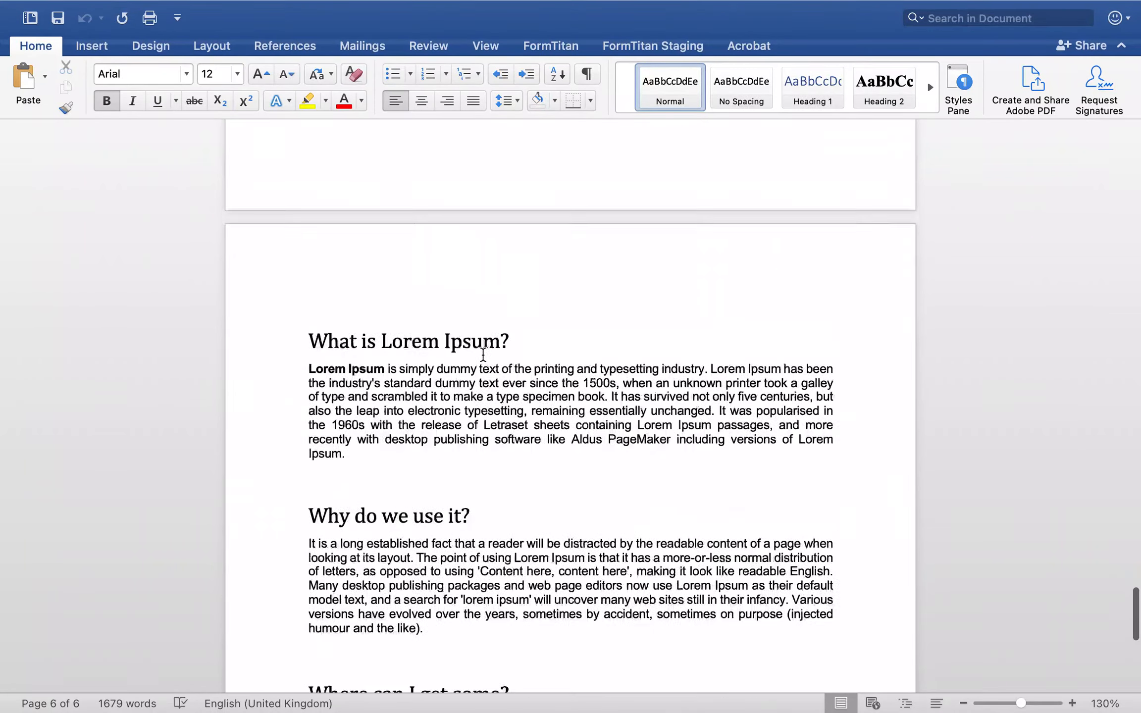
{"action": "scroll", "coordinate": [483, 355], "scroll_direction": "down", "scroll_amount": 6}
{"action": "scroll", "coordinate": [483, 355], "scroll_direction": "up", "scroll_amount": 5}
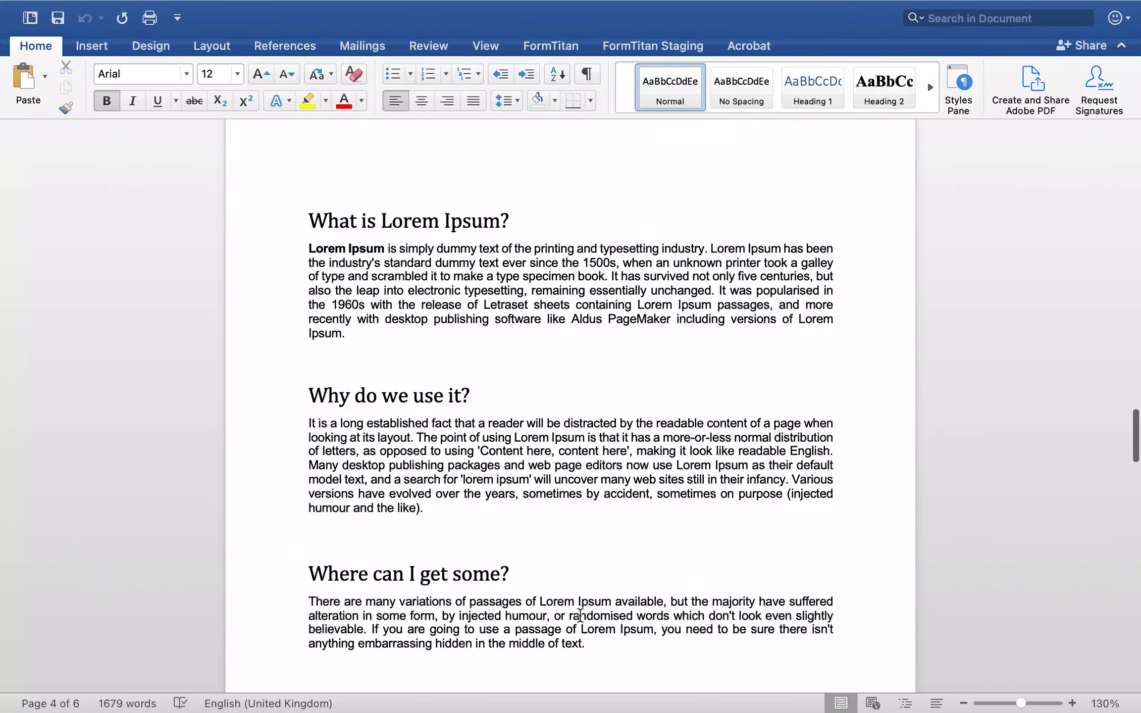
{"action": "scroll", "coordinate": [580, 615], "scroll_direction": "up", "scroll_amount": 20}
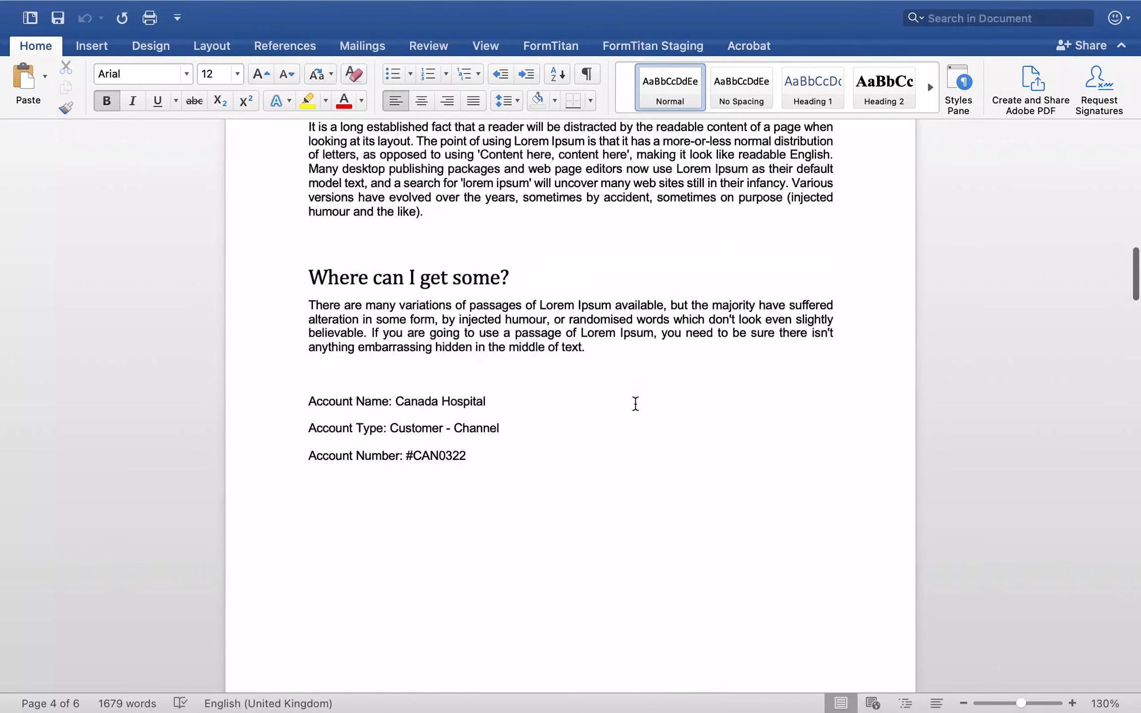
{"action": "scroll", "coordinate": [635, 403], "scroll_direction": "down", "scroll_amount": 20}
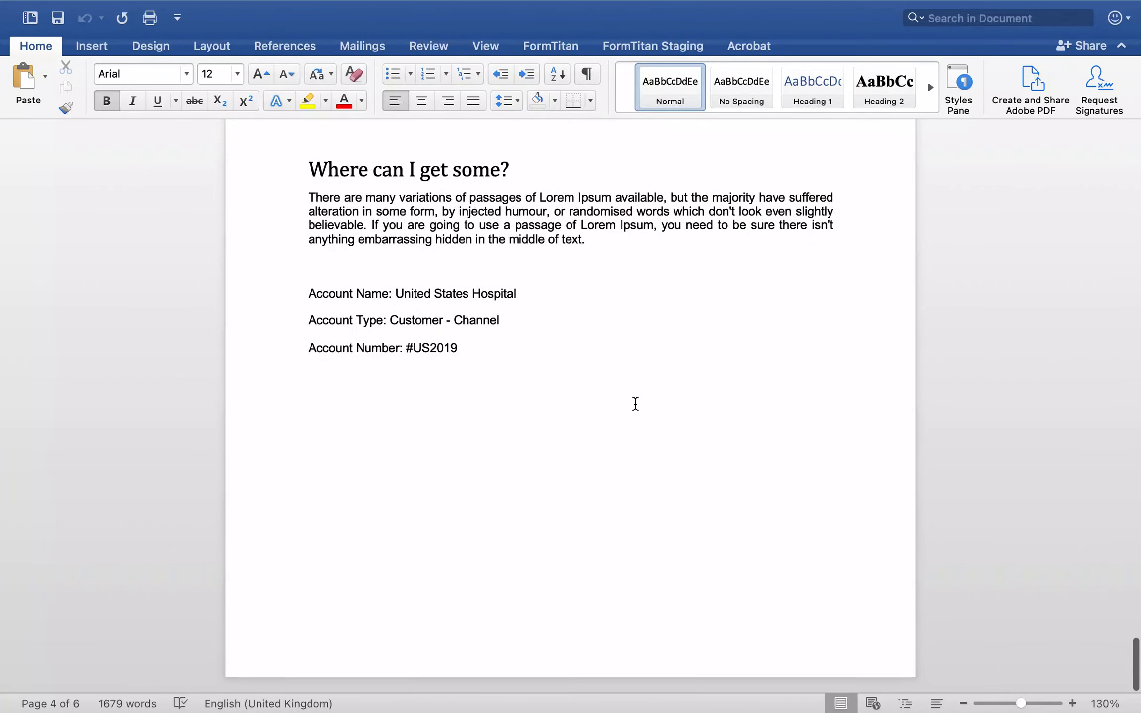
{"action": "scroll", "coordinate": [636, 404], "scroll_direction": "down", "scroll_amount": 20}
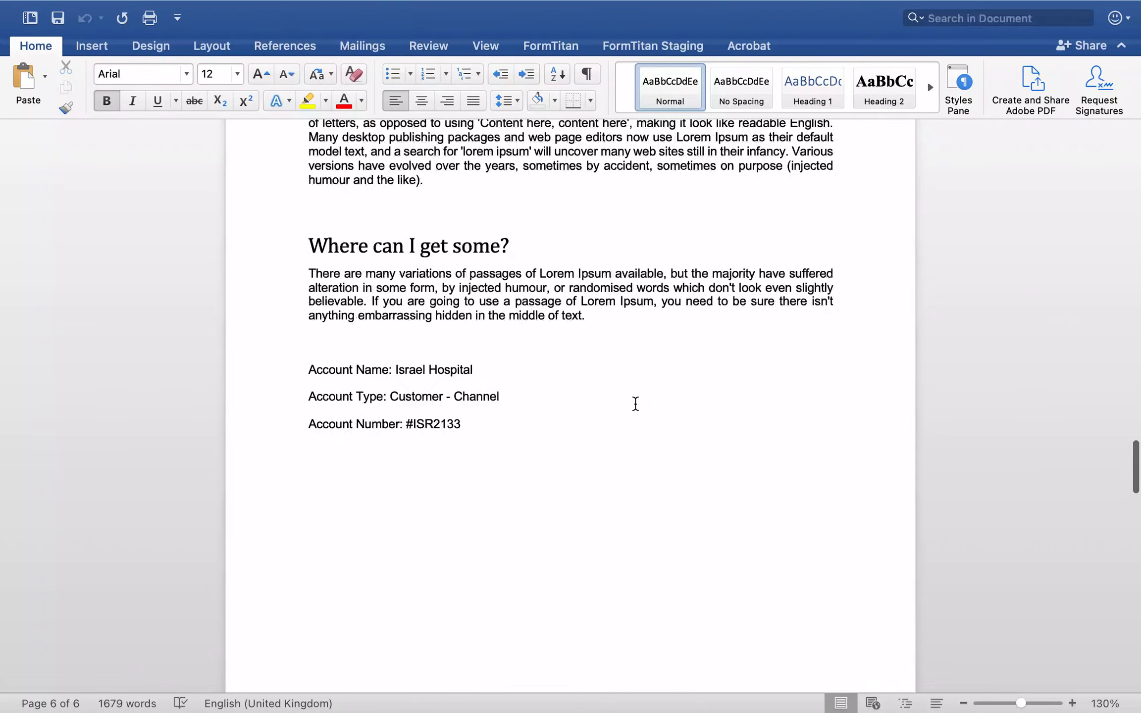
{"action": "scroll", "coordinate": [636, 404], "scroll_direction": "up", "scroll_amount": 20}
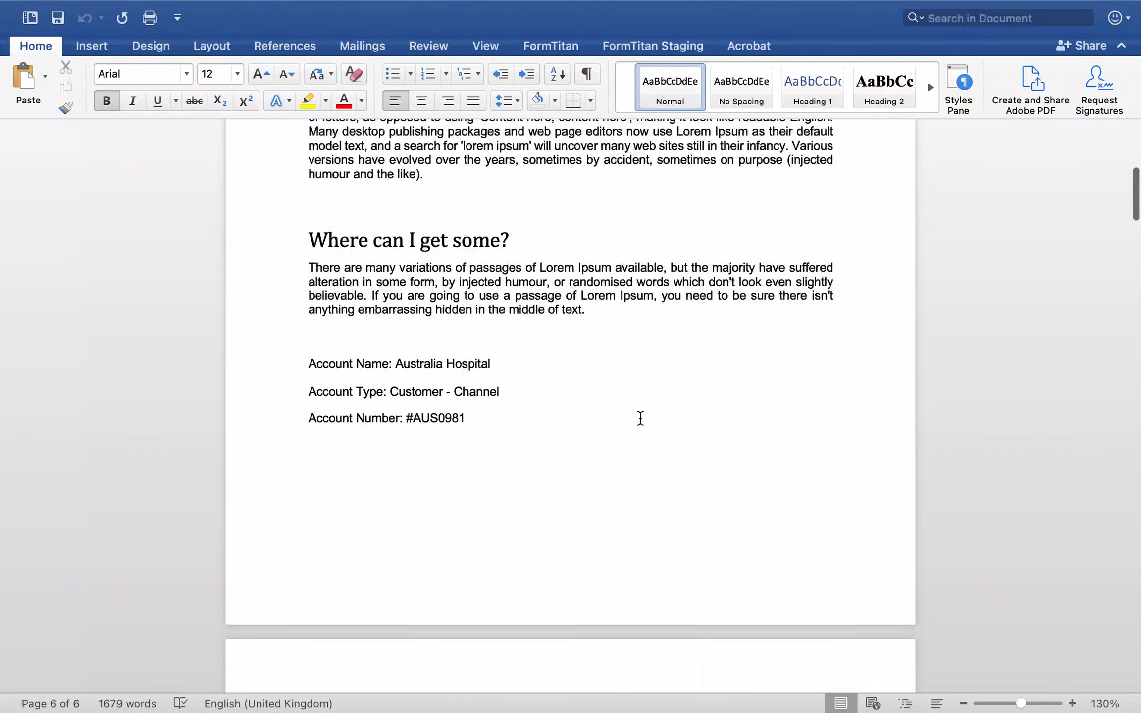
{"action": "scroll", "coordinate": [640, 418], "scroll_direction": "up", "scroll_amount": 20}
{"action": "mouse_move", "coordinate": [307, 5]}
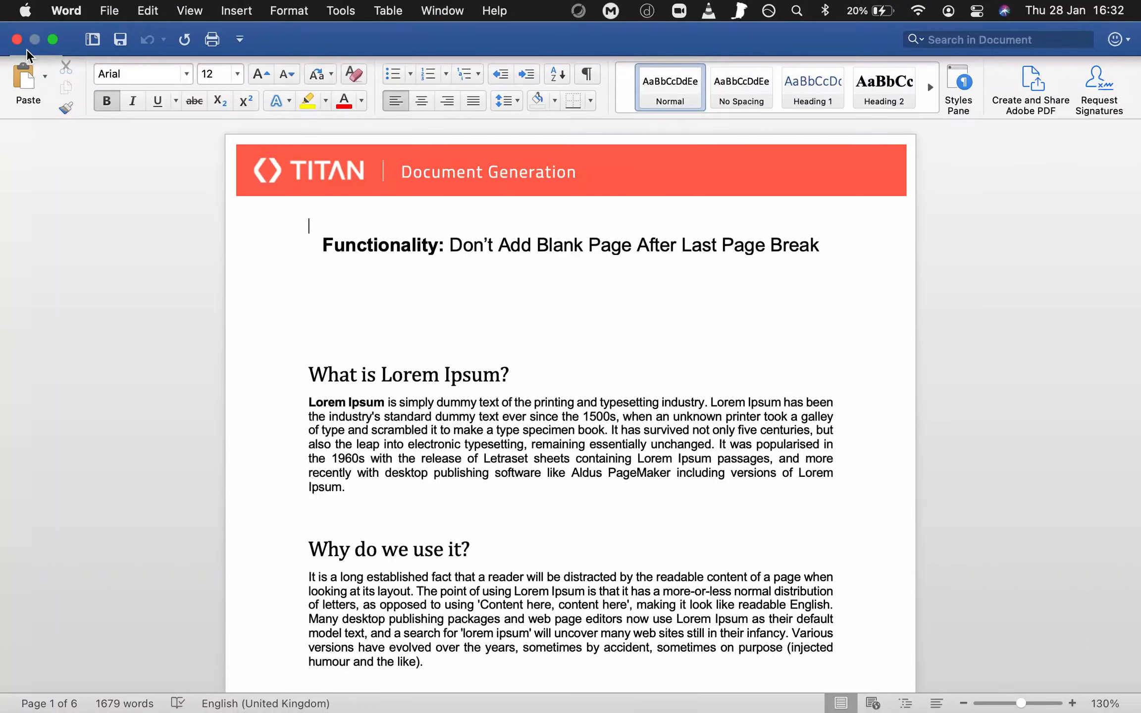